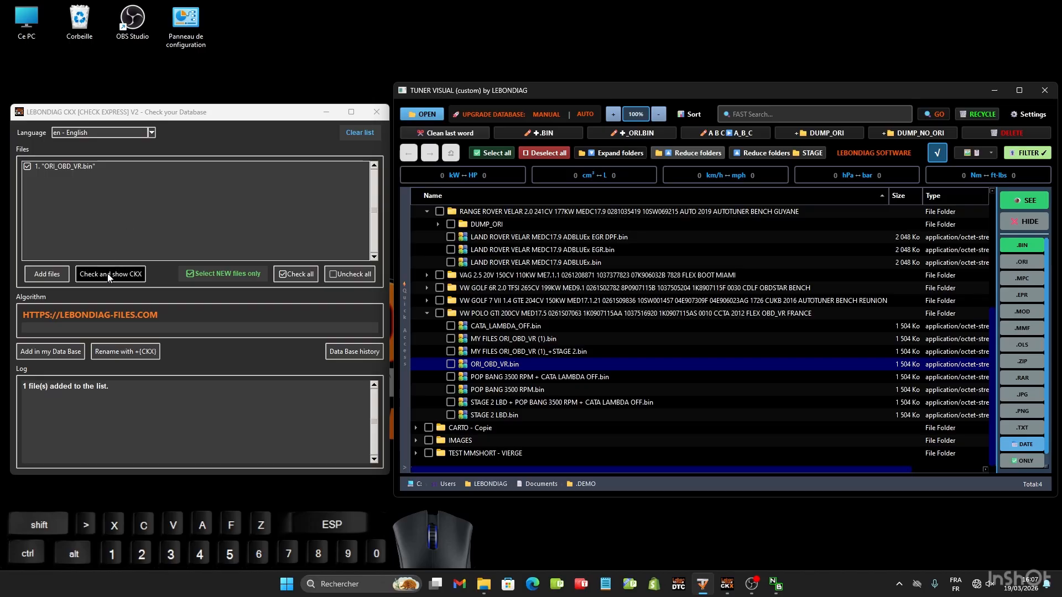
- Check ORI_OBD_VR.bin against the database and show its CKX
{"action": "left_click", "coordinate": [108, 274]}
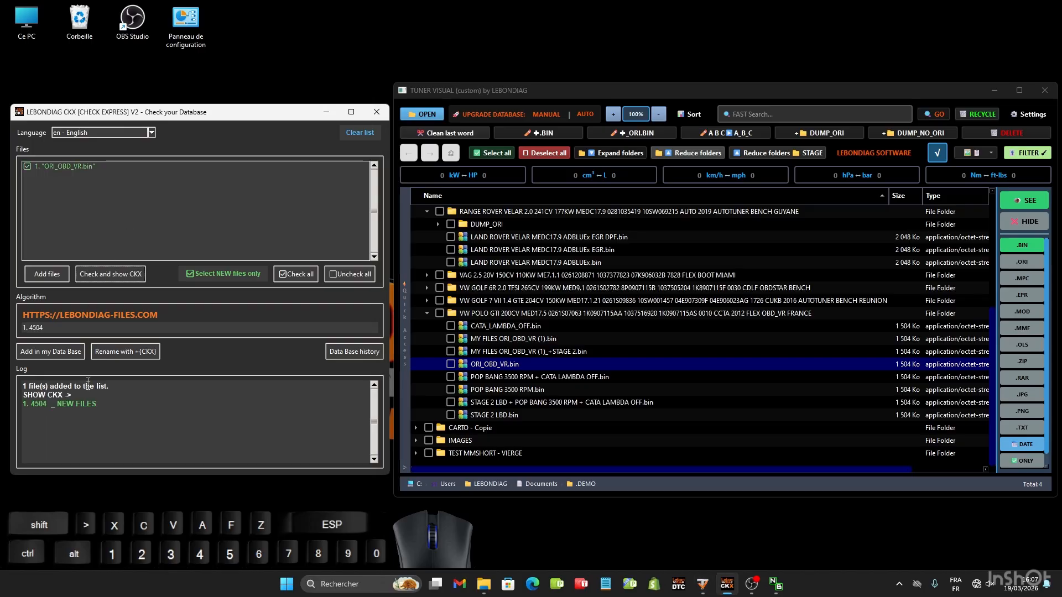
{"action": "left_click_drag", "start_coordinate": [97, 404], "coordinate": [25, 403]}
{"action": "left_click", "coordinate": [129, 404]}
- Switch the checker's interface language to French and back to English
{"action": "left_click", "coordinate": [151, 132]}
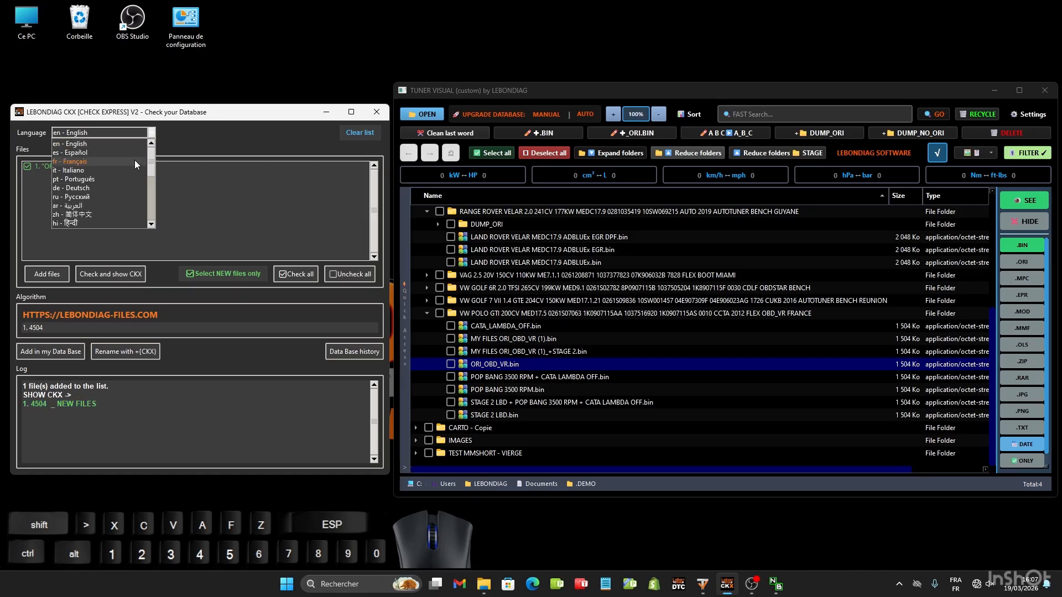
{"action": "left_click", "coordinate": [111, 164]}
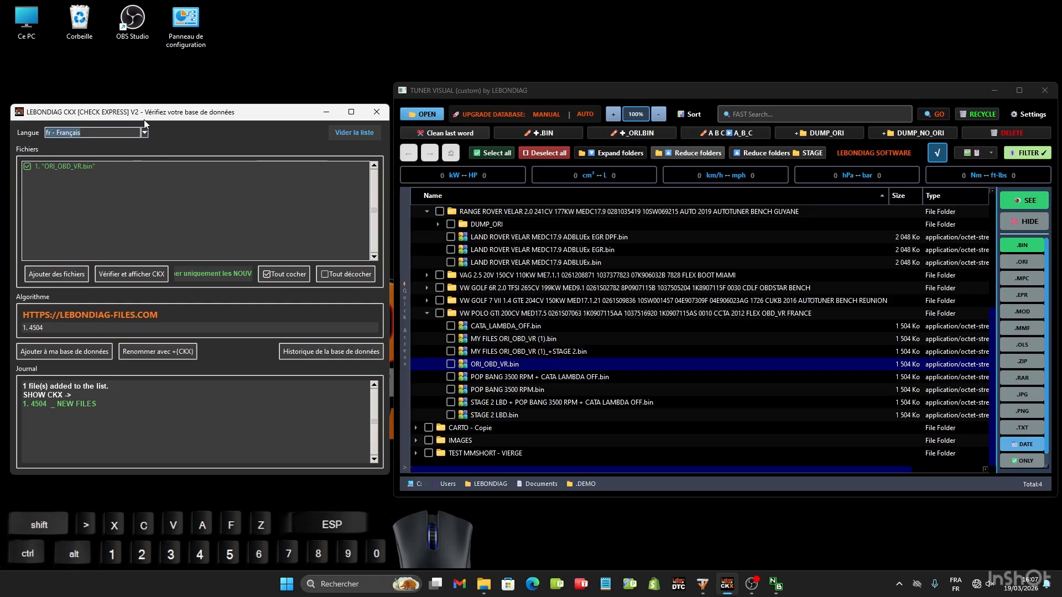
{"action": "left_click", "coordinate": [145, 132]}
{"action": "left_click", "coordinate": [106, 145]}
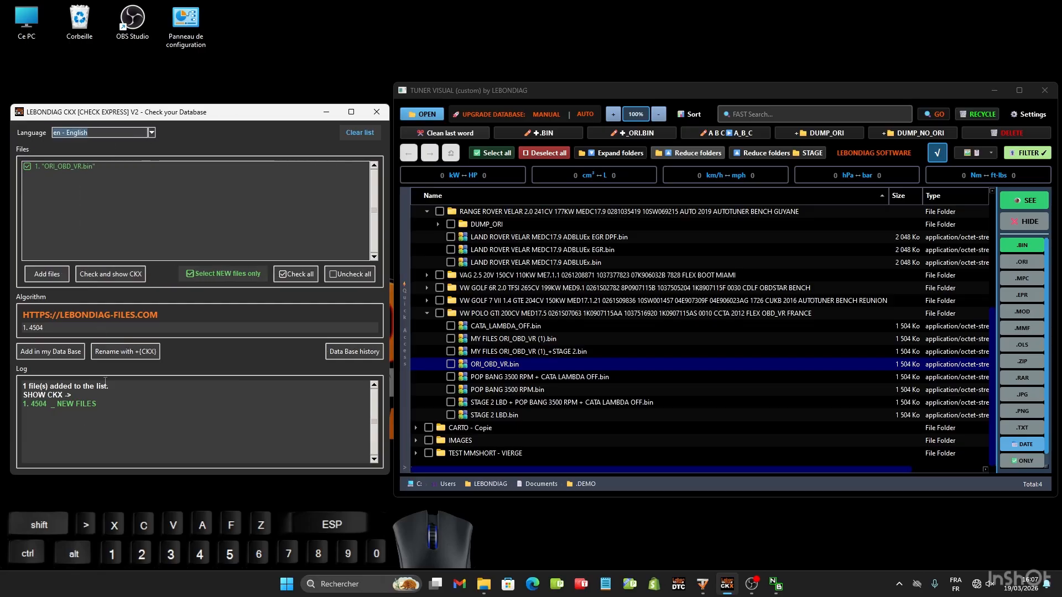
- Start adding ORI_OBD_VR.bin to the database as PROJECT (ORI + MOD) with STAGE 2 and POP BANG (POPCORN) enabled
{"action": "left_click", "coordinate": [60, 354]}
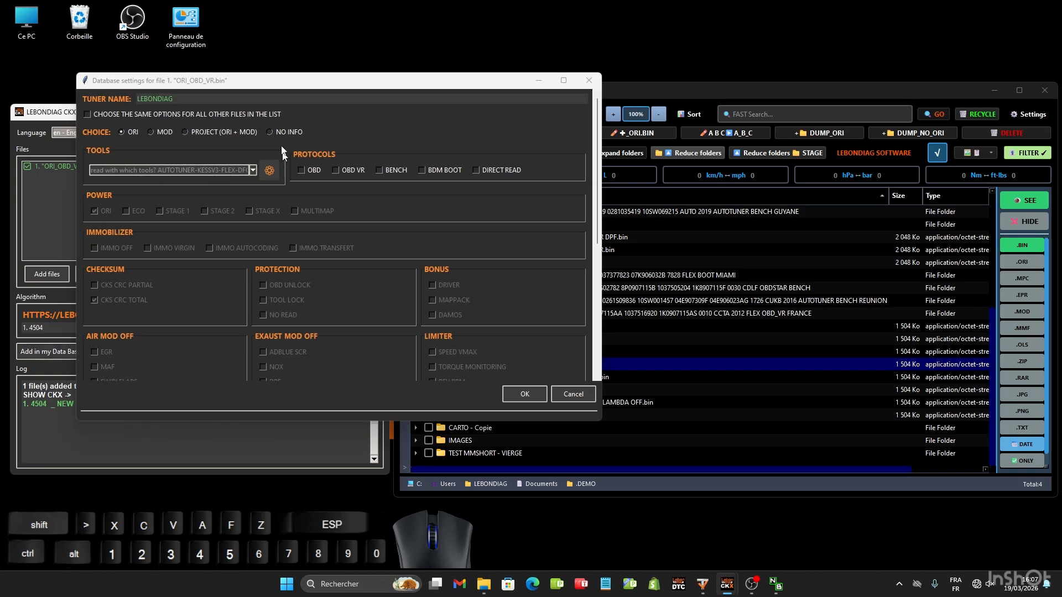
{"action": "left_click_drag", "start_coordinate": [271, 87], "coordinate": [221, 73]}
{"action": "left_click", "coordinate": [589, 89]}
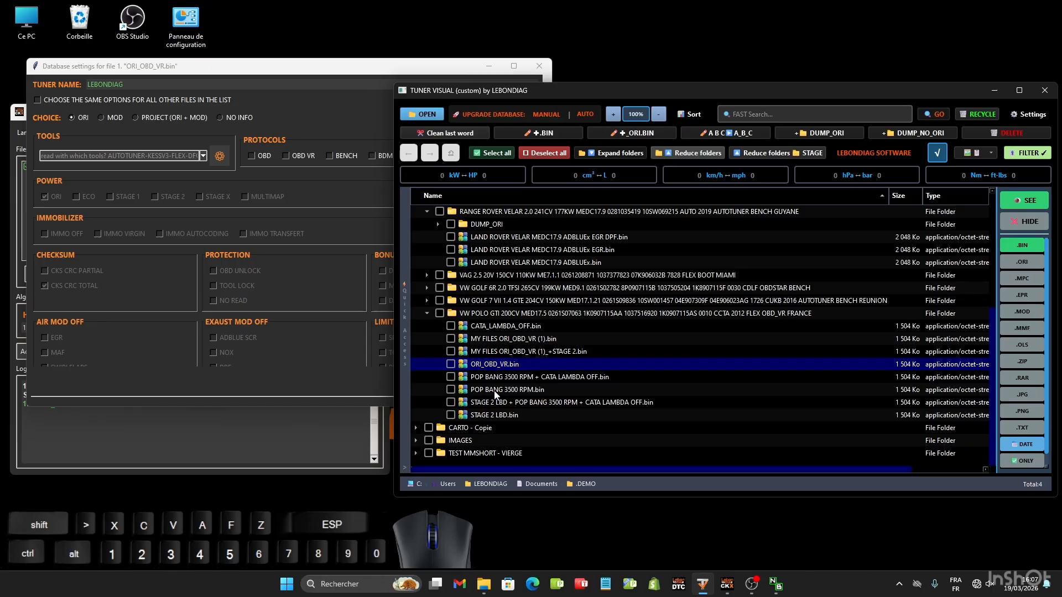
{"action": "left_click", "coordinate": [282, 65]}
{"action": "left_click", "coordinate": [135, 117]}
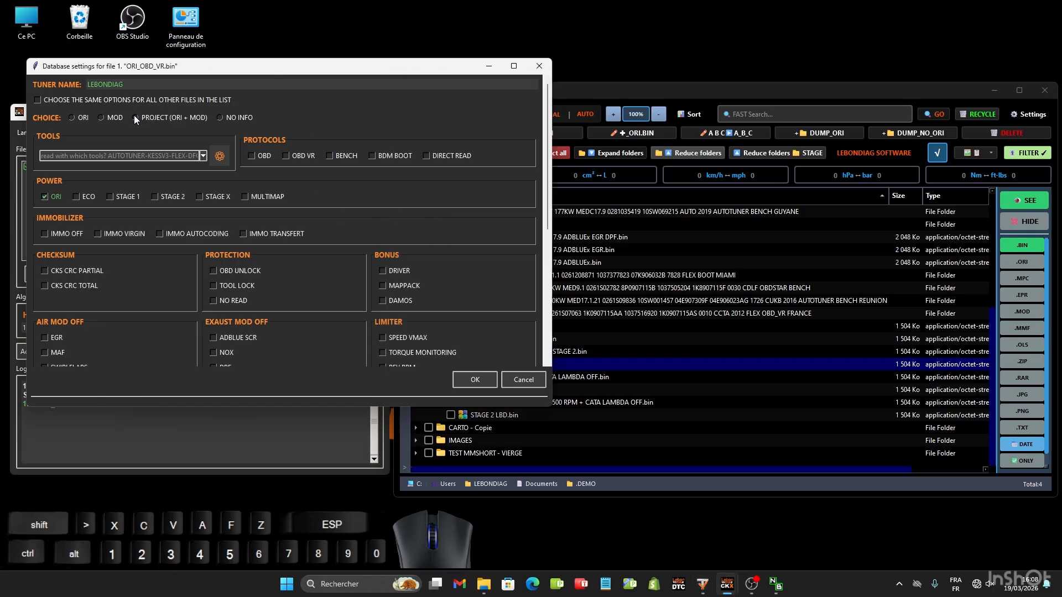
{"action": "left_click", "coordinate": [154, 197]}
{"action": "scroll", "coordinate": [218, 247], "scroll_direction": "down", "scroll_amount": 2}
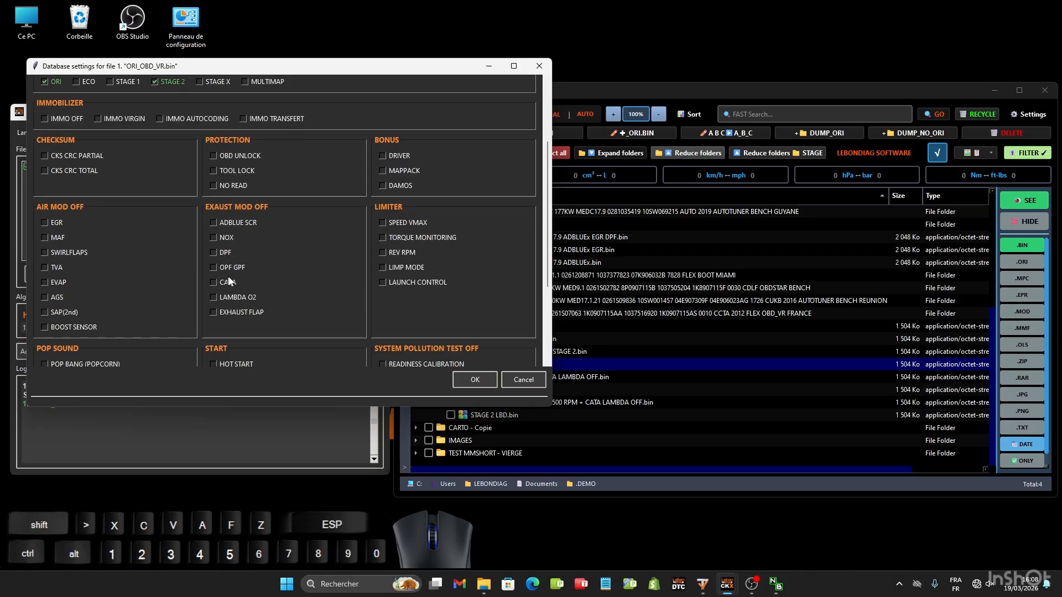
{"action": "scroll", "coordinate": [108, 249], "scroll_direction": "down", "scroll_amount": 1}
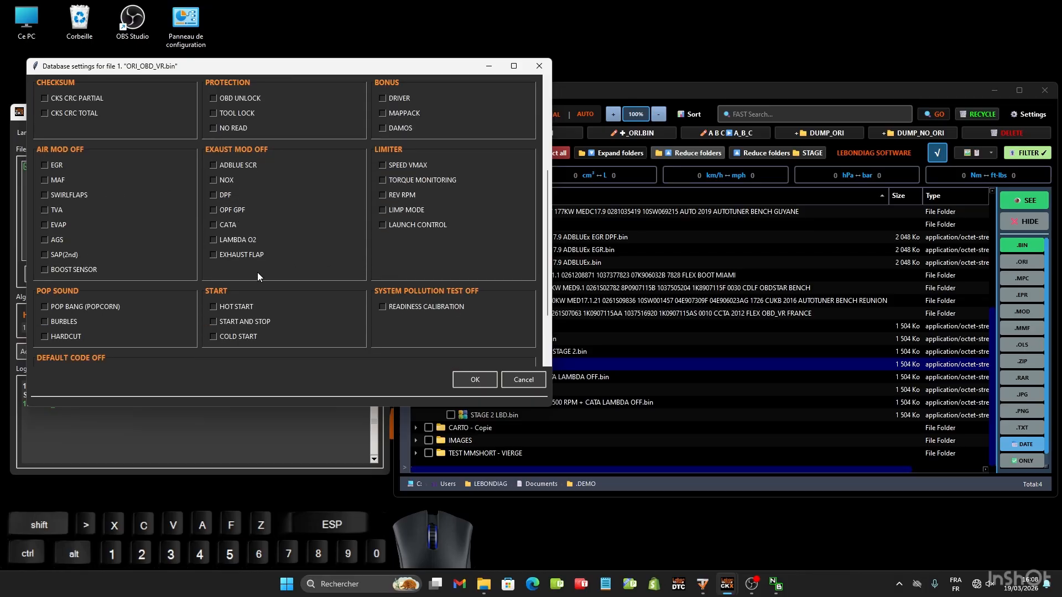
{"action": "left_click", "coordinate": [45, 307]}
{"action": "scroll", "coordinate": [199, 298], "scroll_direction": "up", "scroll_amount": 3}
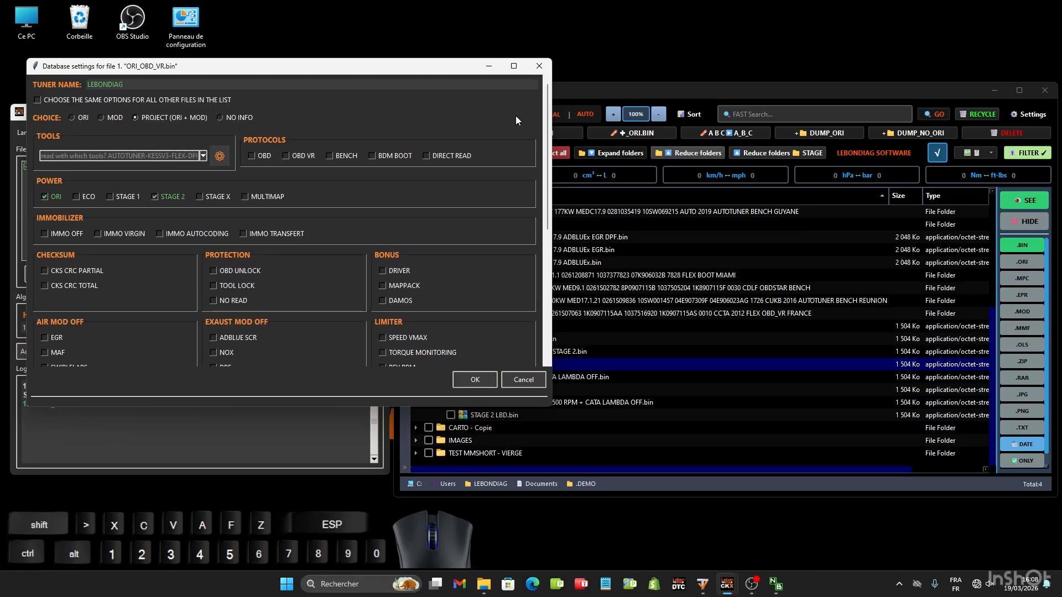
- Set the tool to FLEX and the protocol to OBD VR, and save the database entry
{"action": "left_click", "coordinate": [638, 94]}
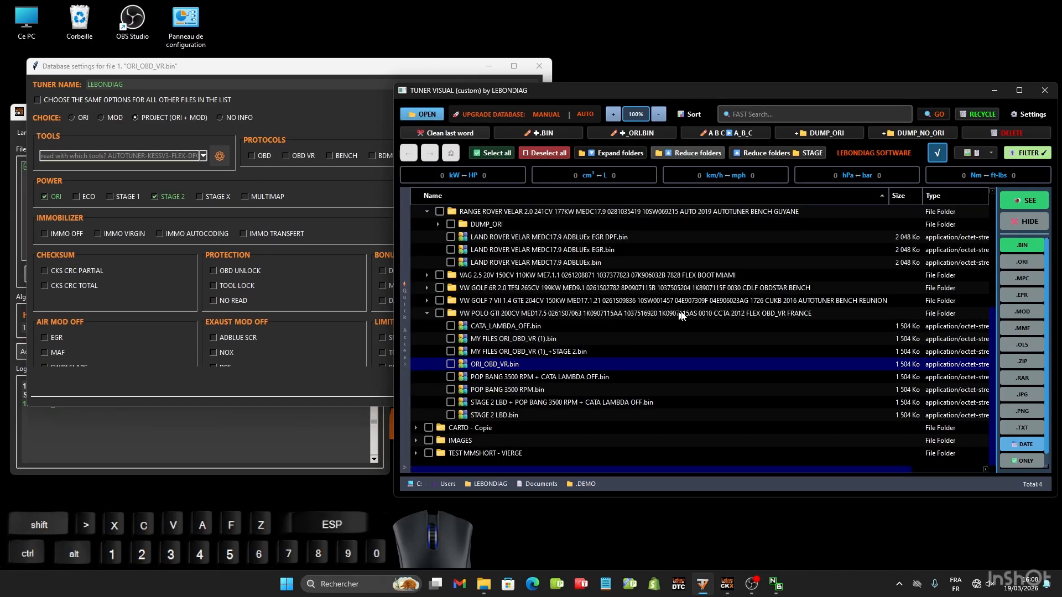
{"action": "left_click", "coordinate": [204, 156]}
{"action": "left_click", "coordinate": [58, 168]}
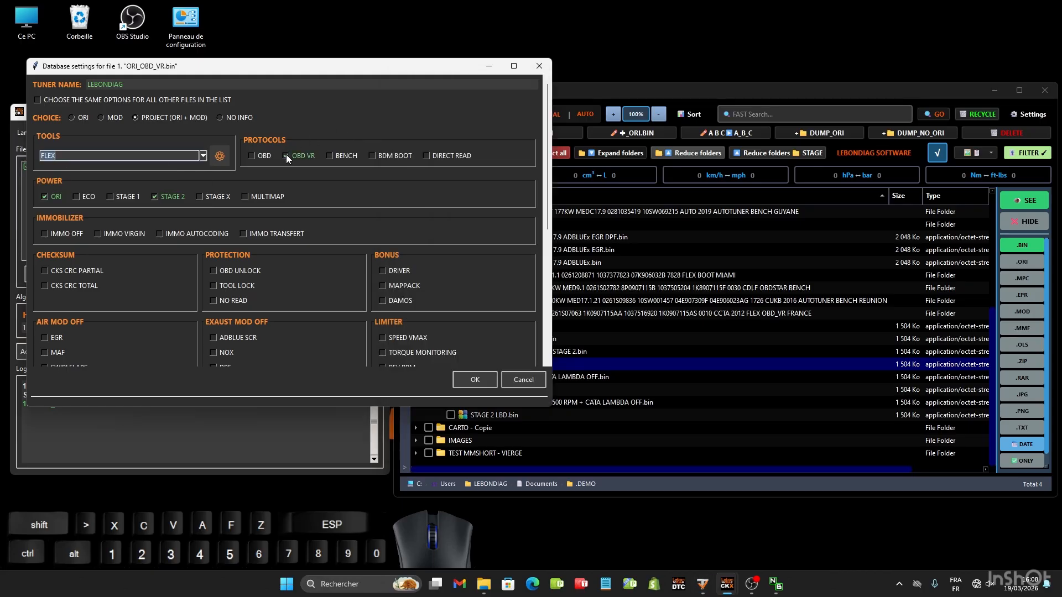
{"action": "scroll", "coordinate": [336, 262], "scroll_direction": "down", "scroll_amount": 2}
{"action": "scroll", "coordinate": [337, 269], "scroll_direction": "up", "scroll_amount": 2}
{"action": "left_click", "coordinate": [475, 380]}
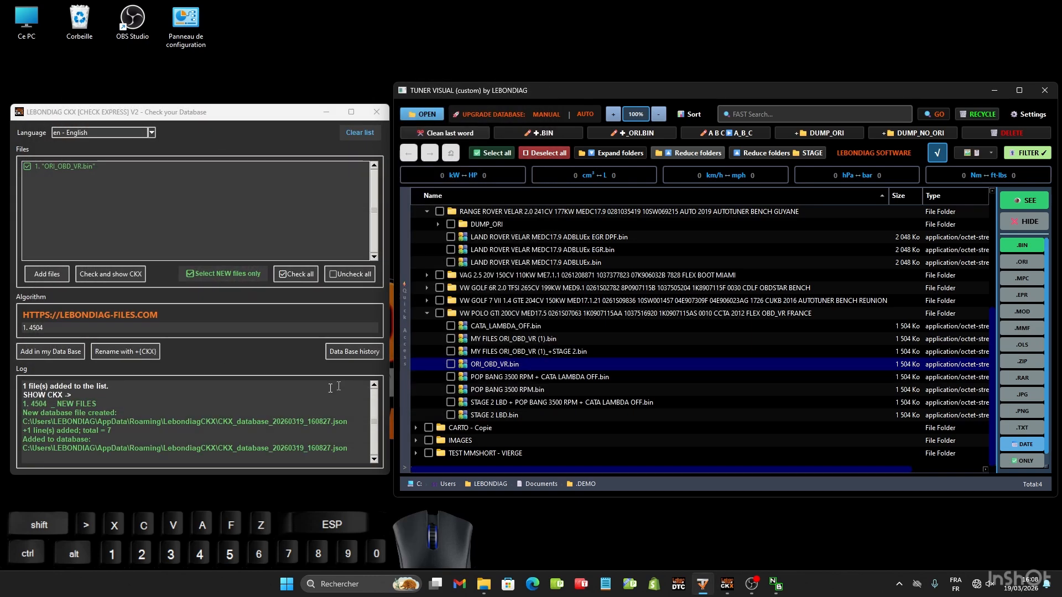
- Replace the listed file with Land-Rover_Velar_2017_2.0_SD4_240_hp_Bosch_MEDC17.9_Bench_NR.bin from the Velar's DUMP_ORI folder and show its CKX
{"action": "left_click", "coordinate": [364, 135]}
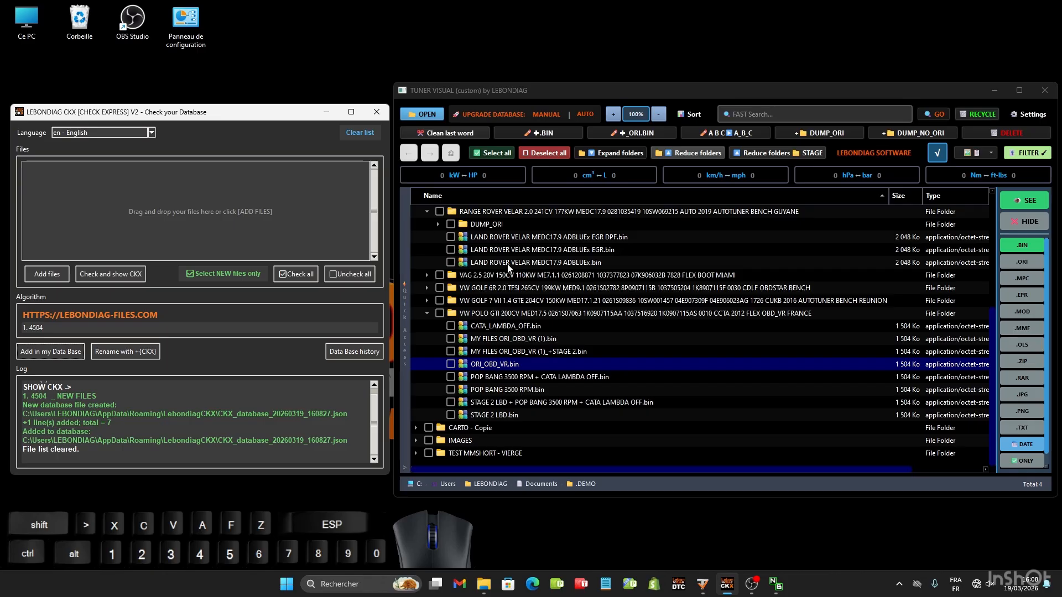
{"action": "scroll", "coordinate": [504, 268], "scroll_direction": "up", "scroll_amount": 1}
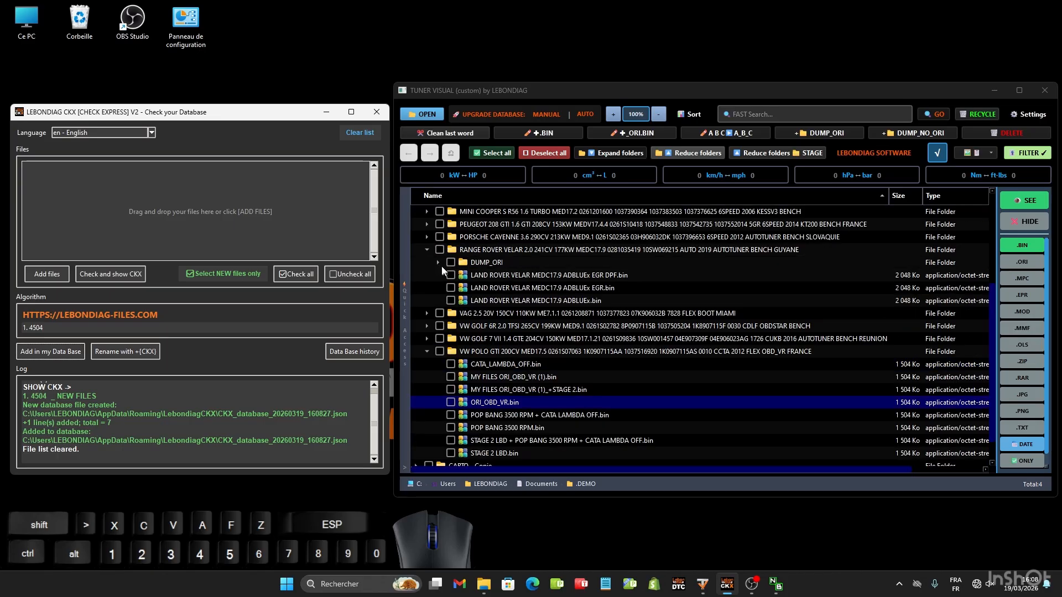
{"action": "left_click", "coordinate": [439, 262]}
{"action": "left_click_drag", "start_coordinate": [520, 275], "coordinate": [121, 192]}
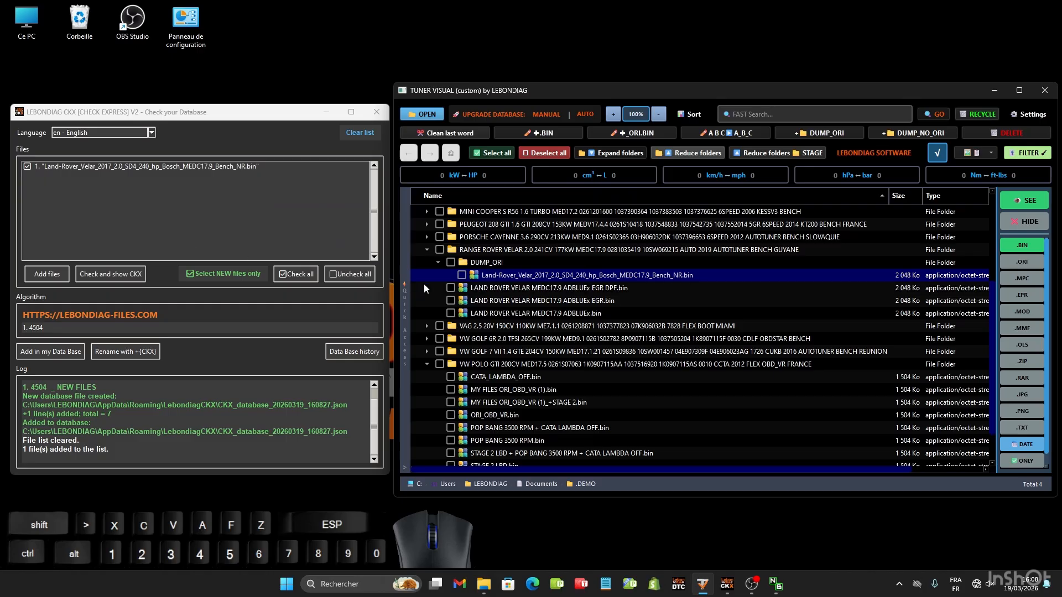
{"action": "left_click", "coordinate": [107, 275]}
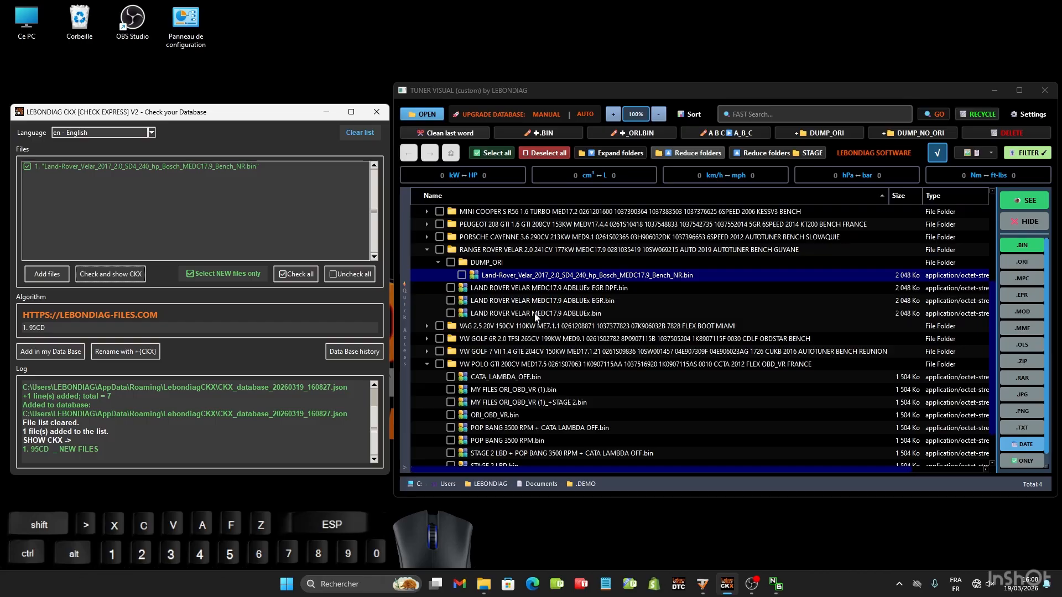
- Start adding the Land Rover Velar file to the database with tool AUTOTUNER and protocol BENCH
{"action": "left_click", "coordinate": [51, 352]}
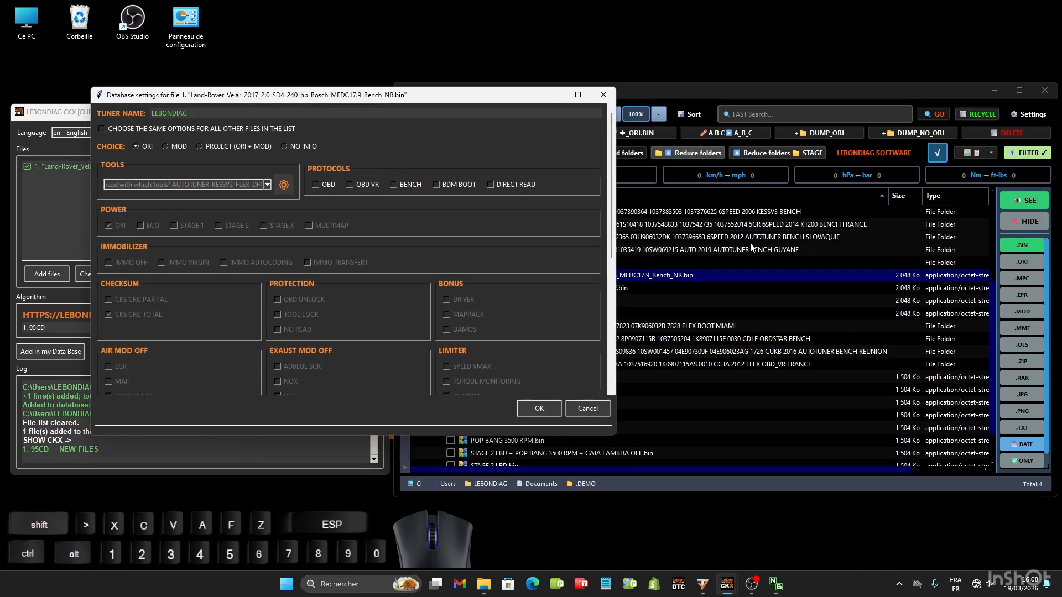
{"action": "left_click", "coordinate": [268, 185]}
{"action": "left_click", "coordinate": [131, 205]}
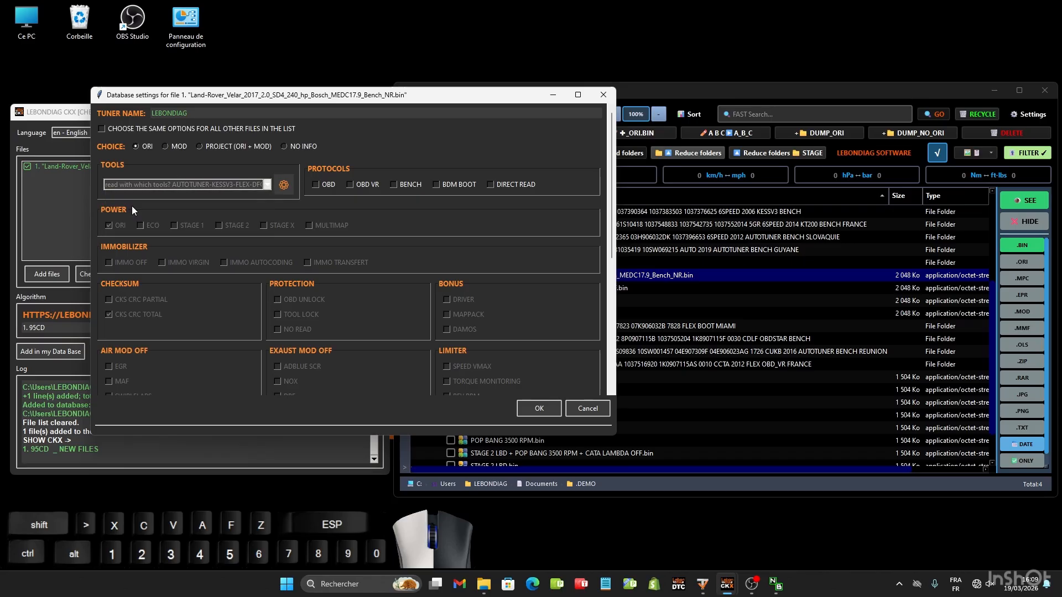
{"action": "left_click", "coordinate": [393, 185]}
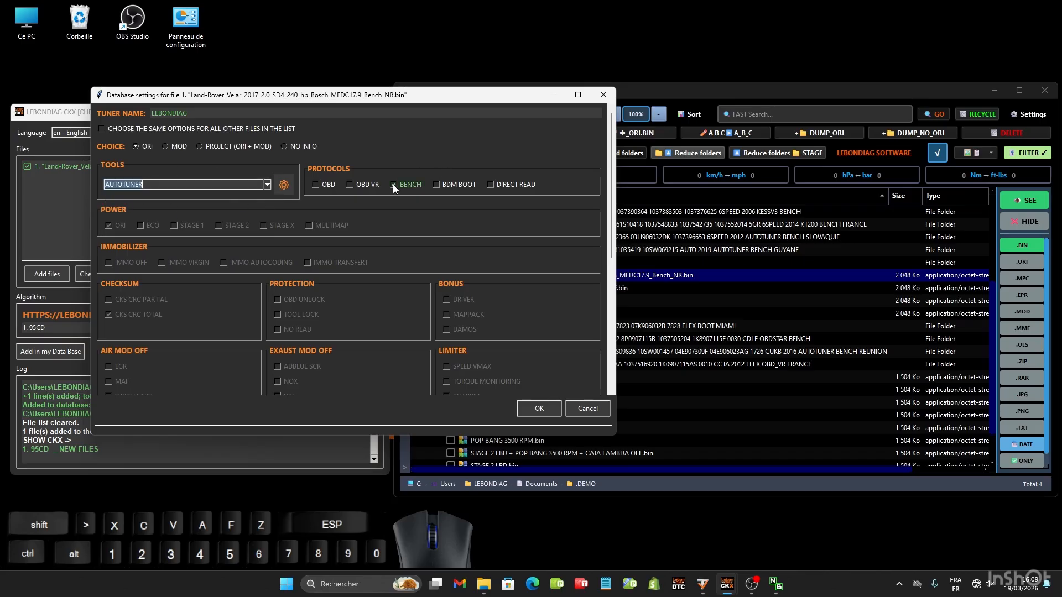
- Add FOXFLAS to the My Tools list and save the list
{"action": "left_click", "coordinate": [285, 185]}
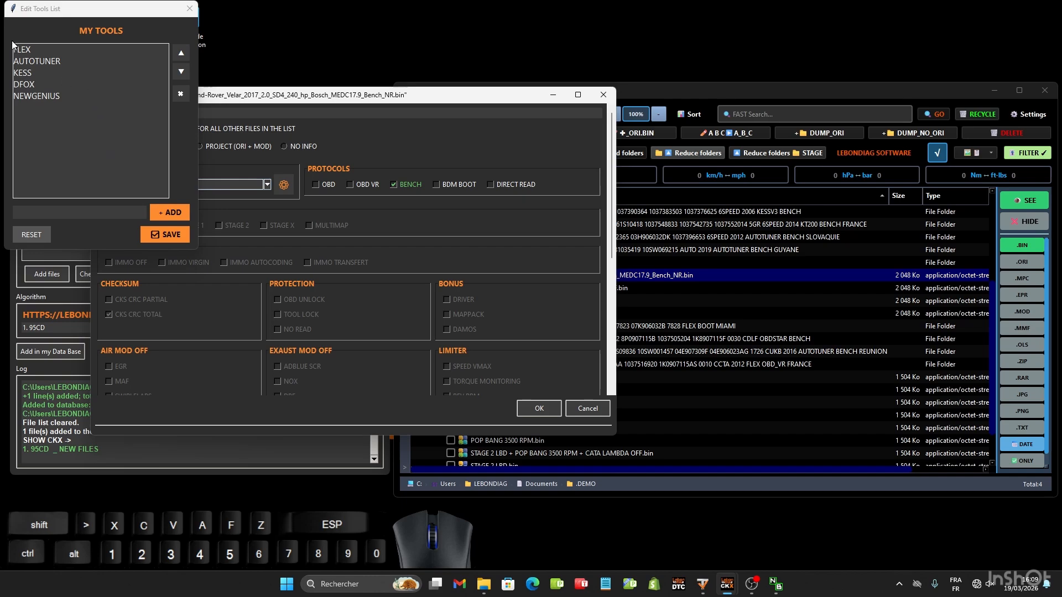
{"action": "left_click", "coordinate": [68, 212]}
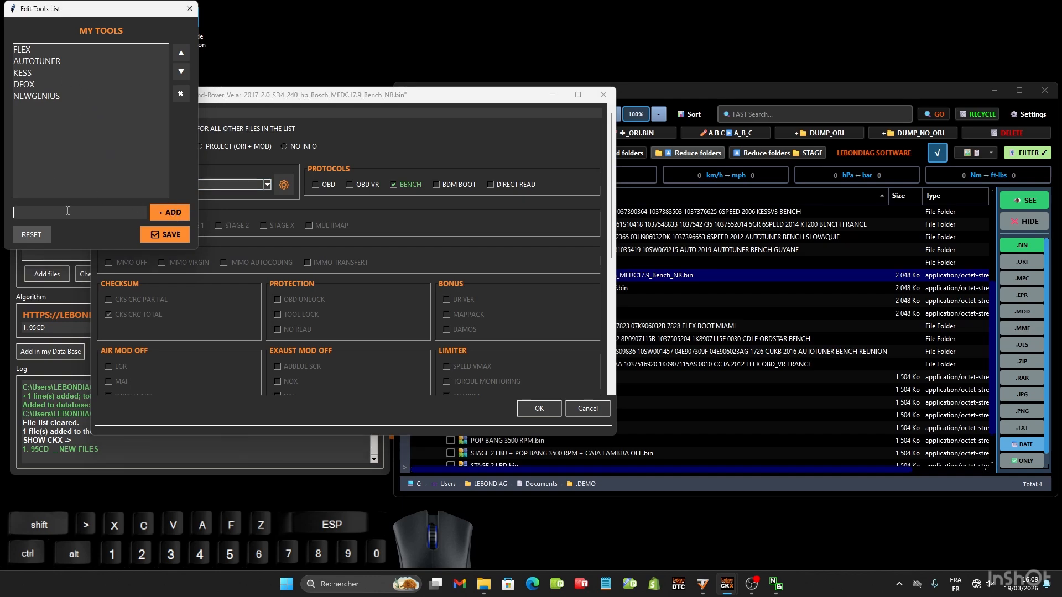
{"action": "type", "text": "FOXFLASH"}
{"action": "left_click", "coordinate": [169, 213]}
{"action": "left_click", "coordinate": [163, 237]}
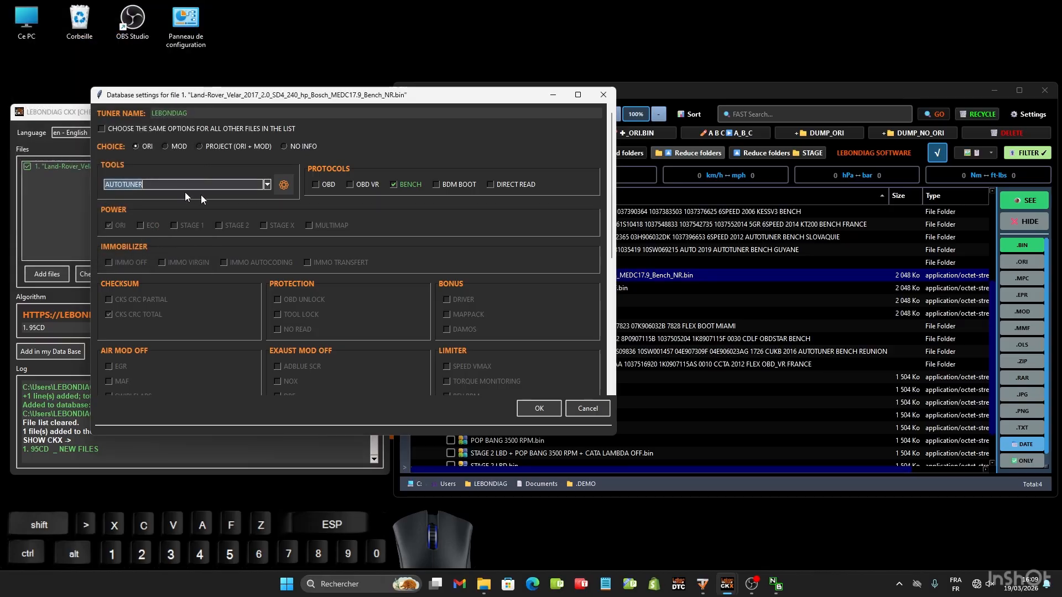
- Classify the Velar file as PROJECT (ORI + MOD) with ADBLUE SCR, EGR and DPF off, and save the database entry
{"action": "left_click", "coordinate": [197, 144]}
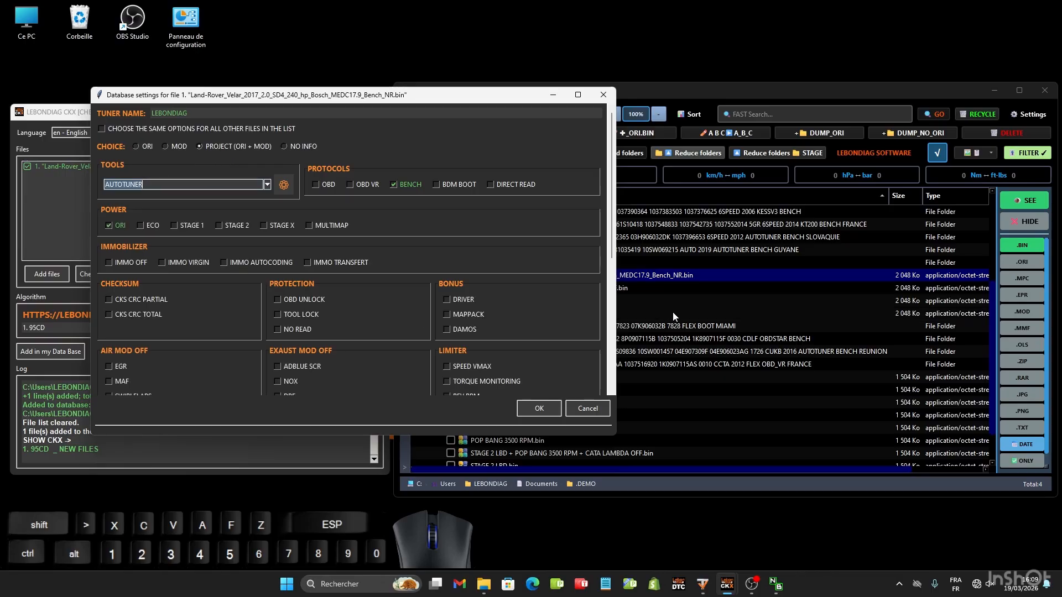
{"action": "left_click", "coordinate": [698, 91]}
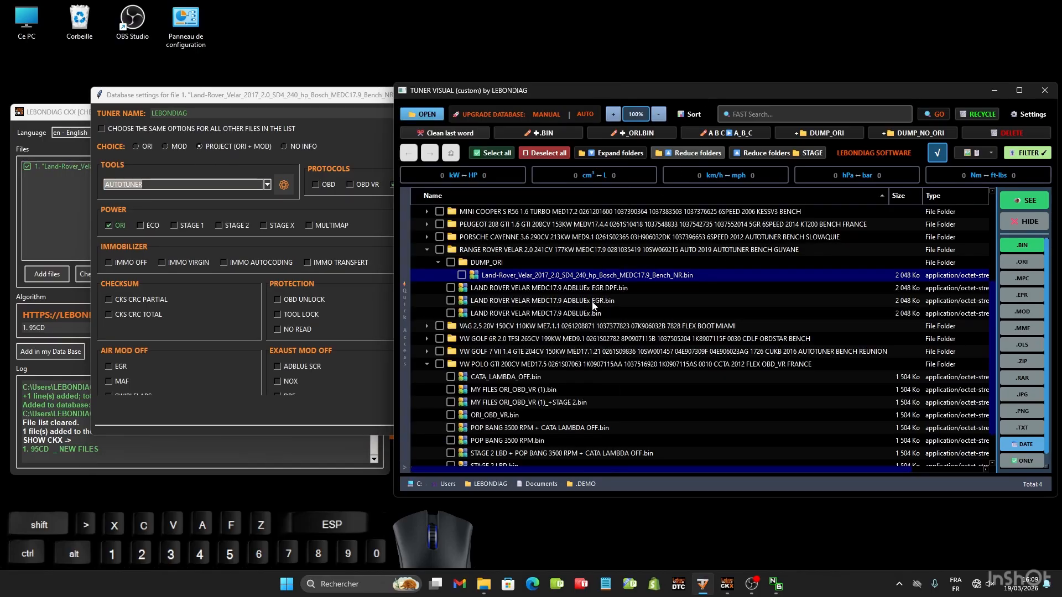
{"action": "left_click", "coordinate": [290, 98]}
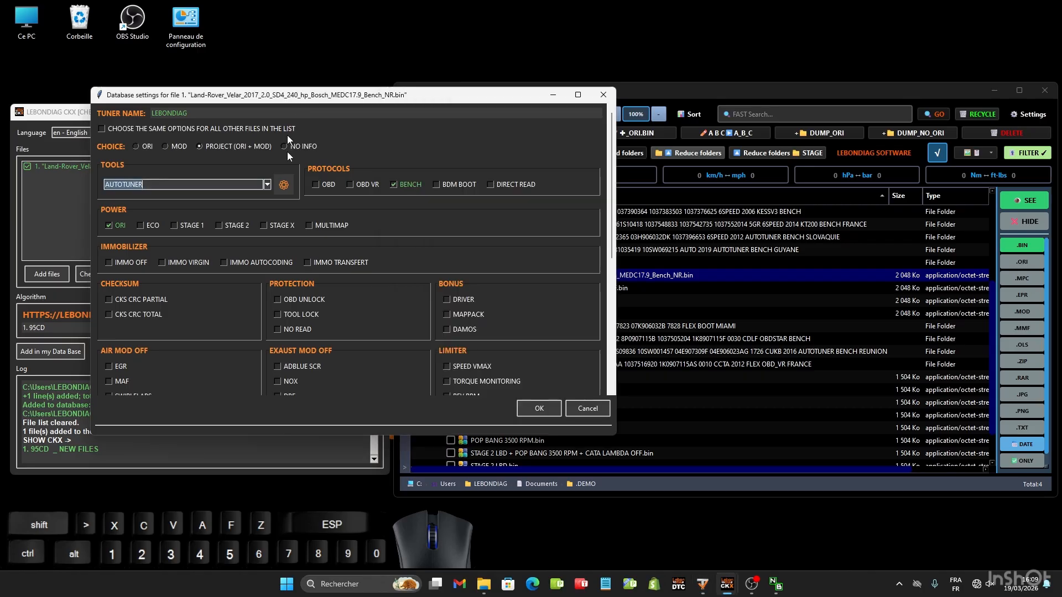
{"action": "scroll", "coordinate": [293, 290], "scroll_direction": "down", "scroll_amount": 1}
{"action": "left_click", "coordinate": [277, 309]}
{"action": "scroll", "coordinate": [265, 304], "scroll_direction": "down", "scroll_amount": 1}
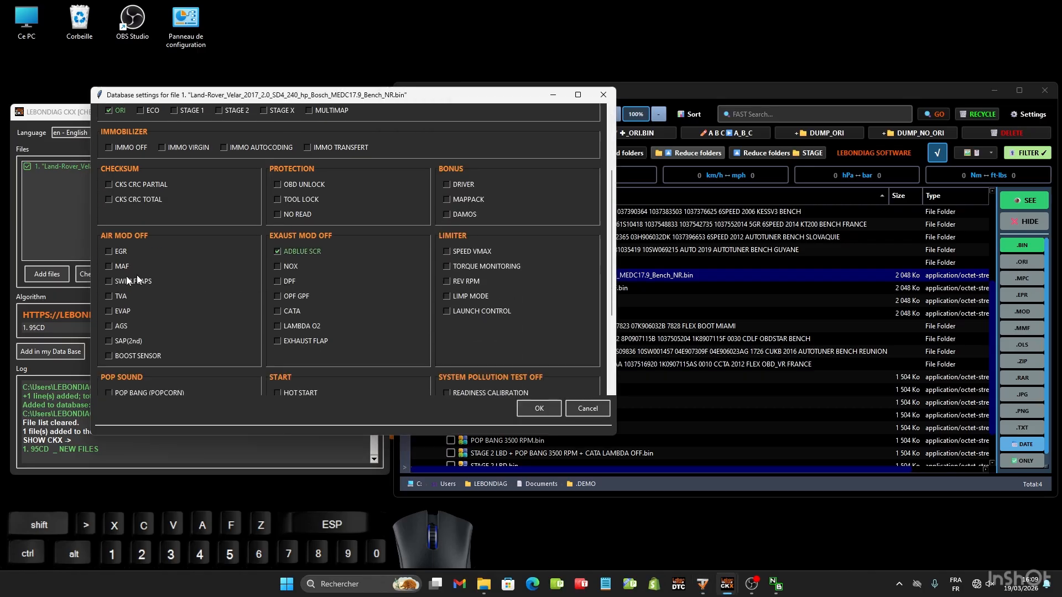
{"action": "left_click", "coordinate": [108, 250]}
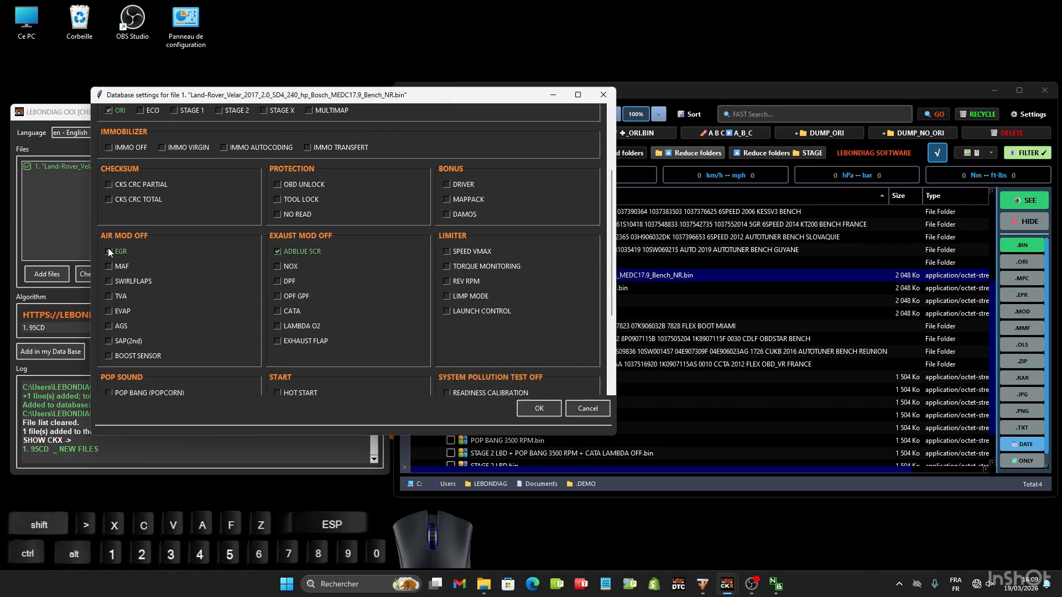
{"action": "left_click", "coordinate": [276, 281]}
{"action": "scroll", "coordinate": [300, 287], "scroll_direction": "down", "scroll_amount": 2}
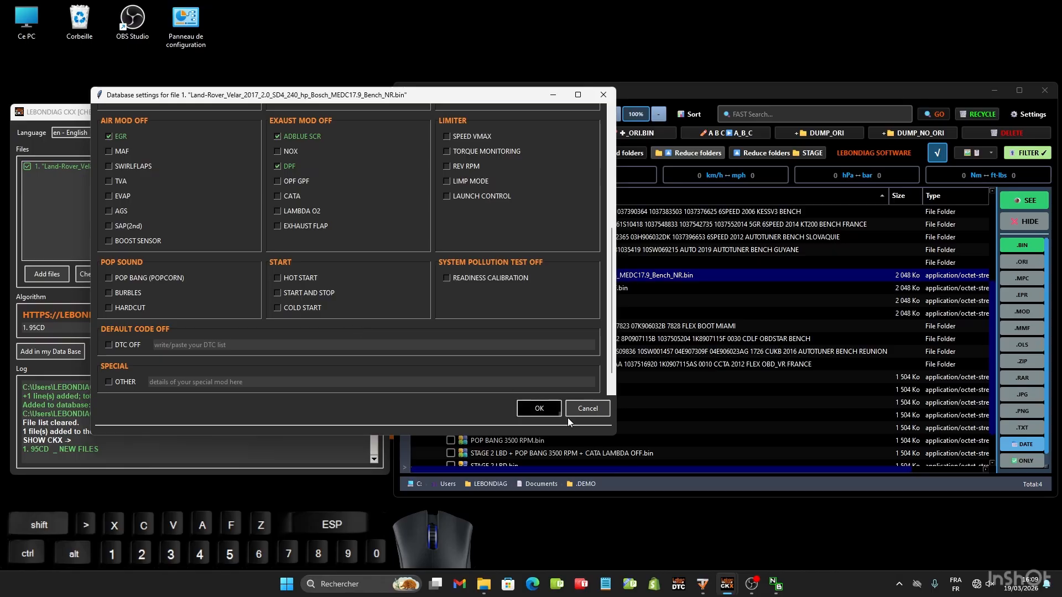
{"action": "left_click", "coordinate": [539, 408]}
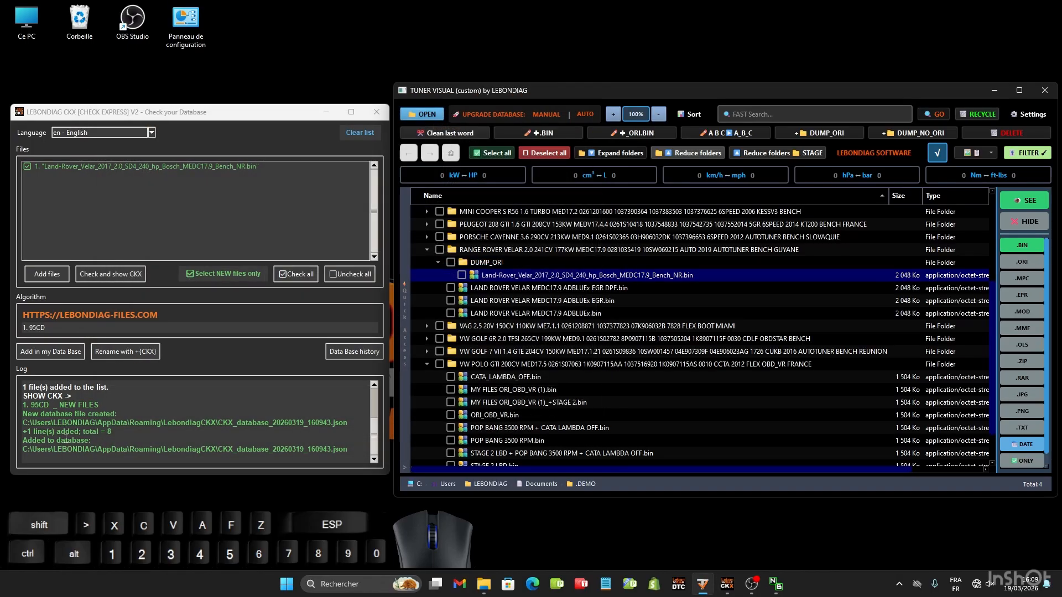
- Clear the checker's file list and create a DUMP_ORI folder inside the FERRARI 488 GTB folder, using its fullbackup_int_flash ORI.bin file
{"action": "left_click", "coordinate": [360, 133]}
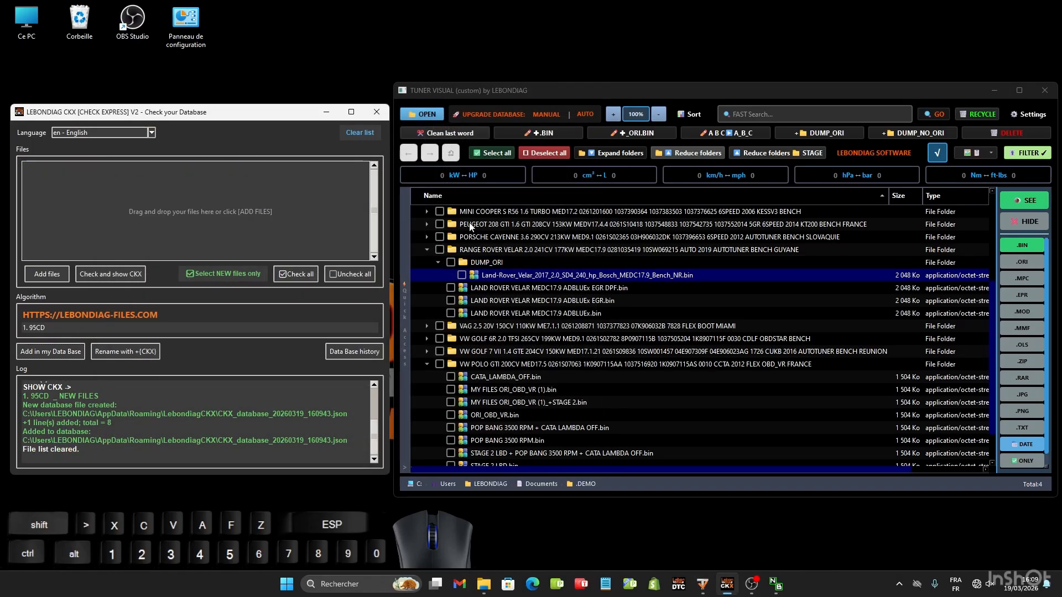
{"action": "scroll", "coordinate": [528, 306], "scroll_direction": "up", "scroll_amount": 2}
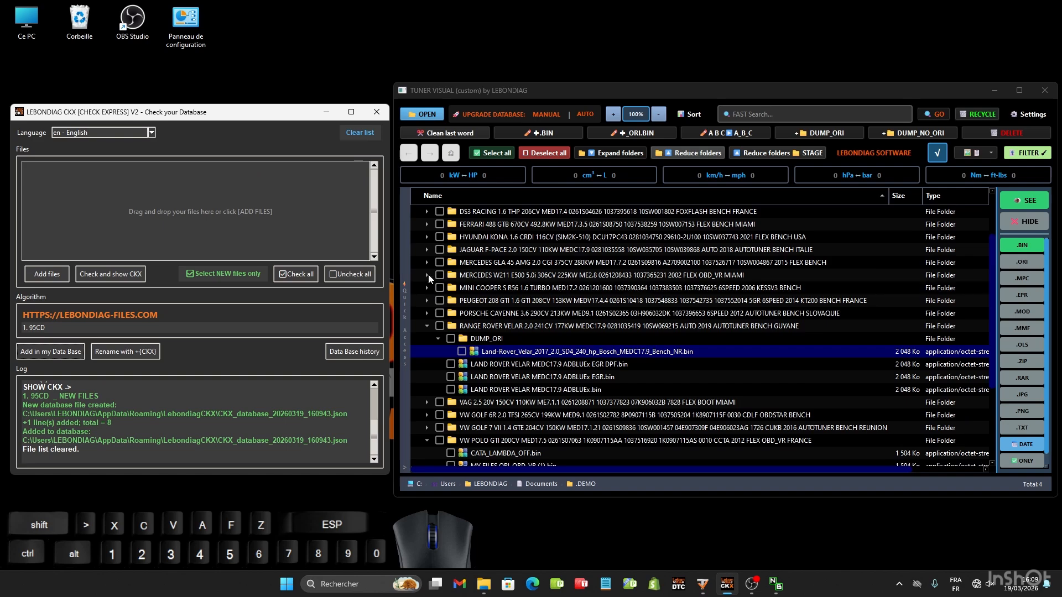
{"action": "left_click", "coordinate": [427, 275]}
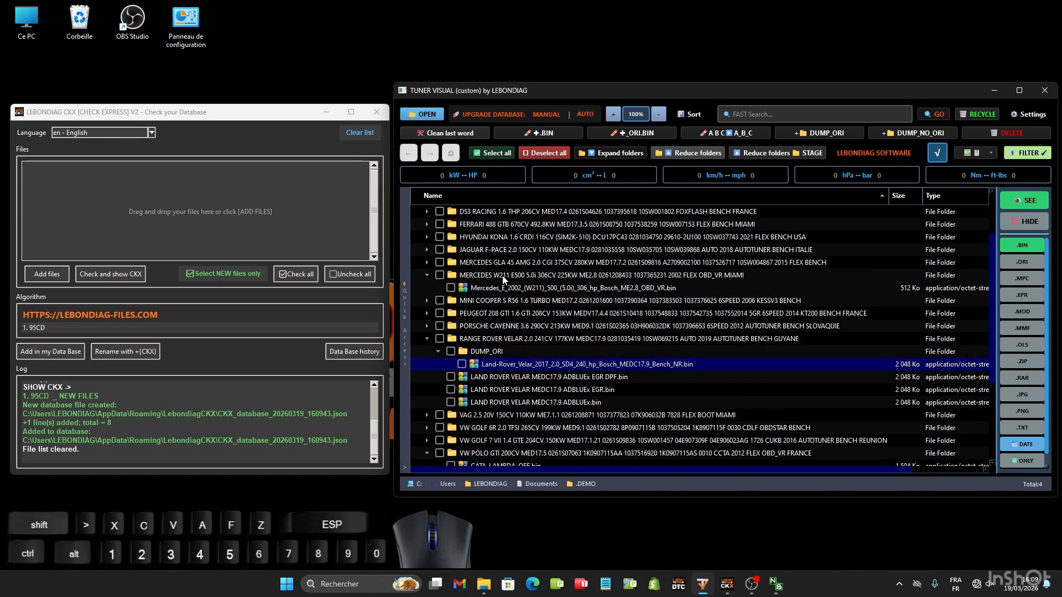
{"action": "left_click", "coordinate": [427, 224]}
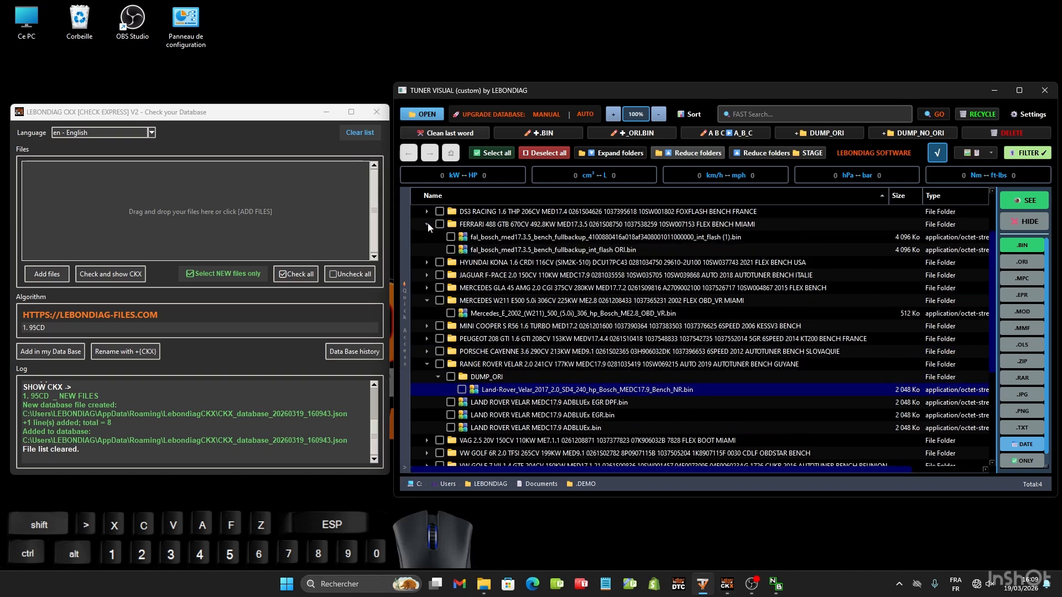
{"action": "left_click", "coordinate": [542, 249]}
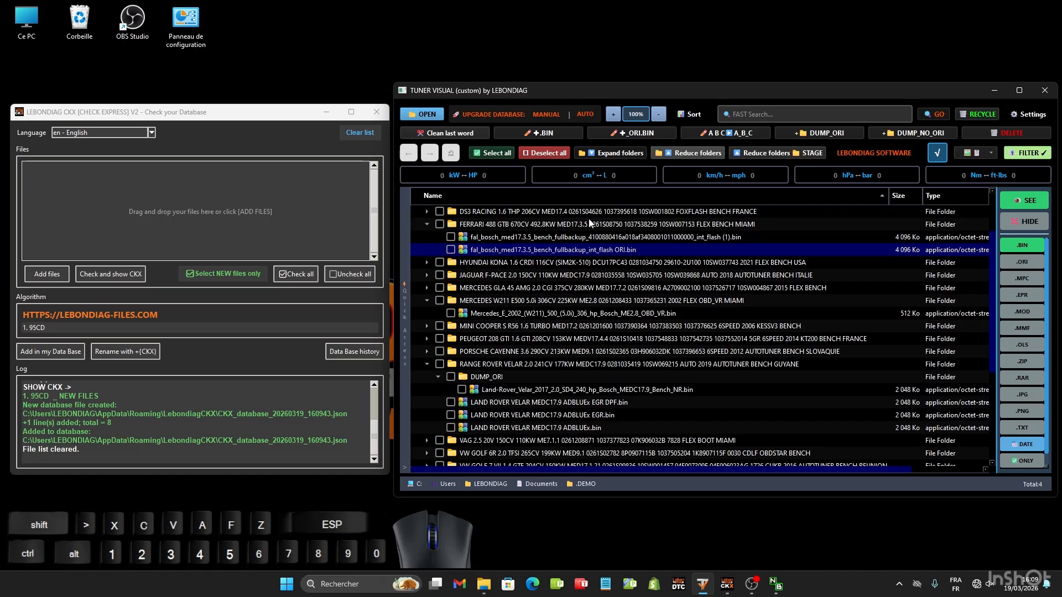
{"action": "left_click", "coordinate": [822, 131]}
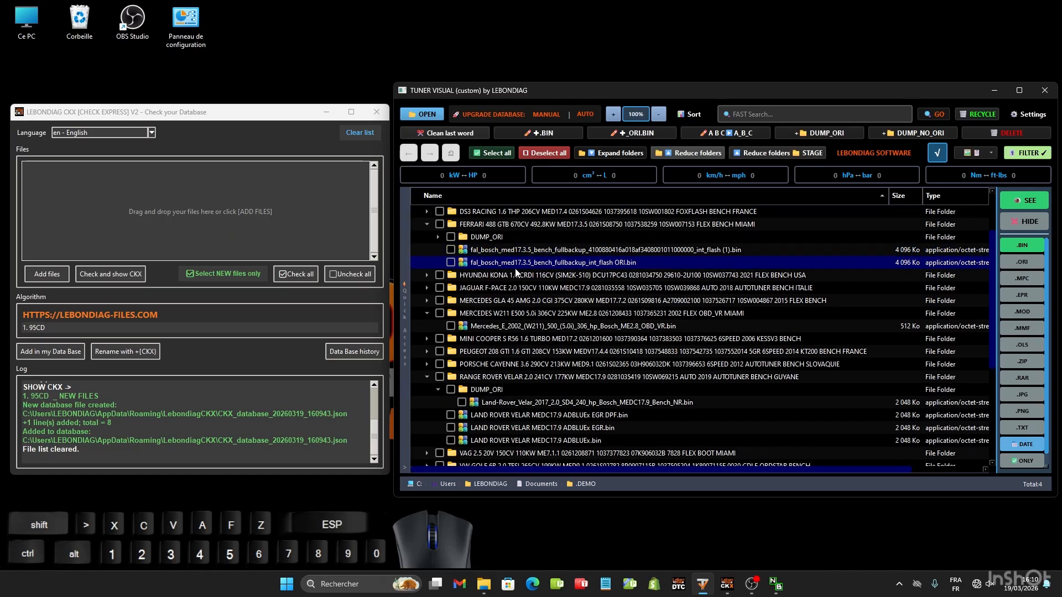
- Move the Ferrari ORI dump into its DUMP_ORI folder, and file the Mercedes W211 dump in a new DUMP_ORI folder with the _ORI suffix
{"action": "left_click_drag", "start_coordinate": [516, 266], "coordinate": [492, 237]}
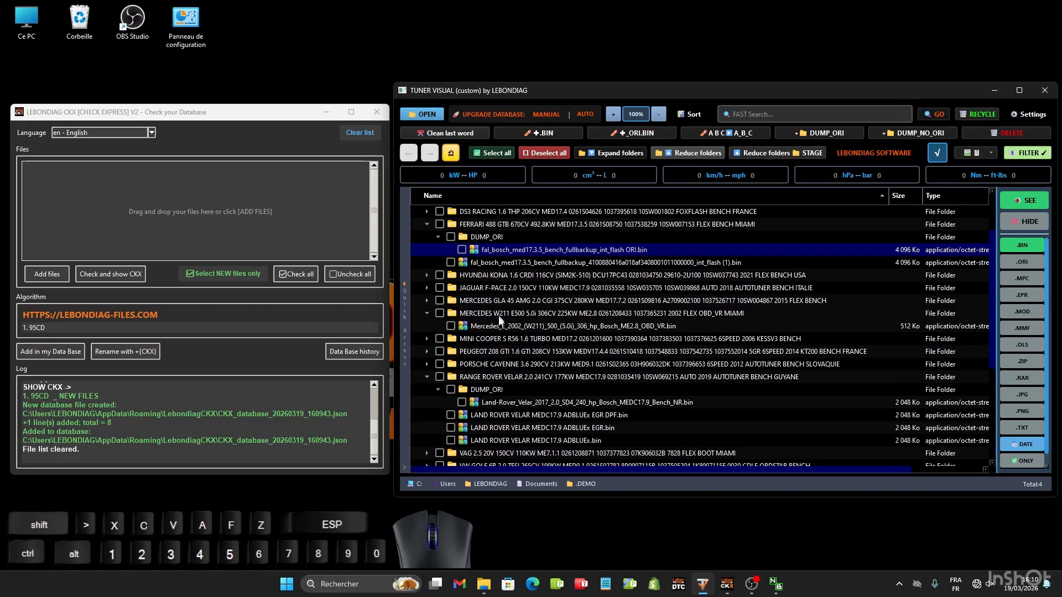
{"action": "left_click", "coordinate": [553, 325]}
{"action": "left_click", "coordinate": [822, 133]}
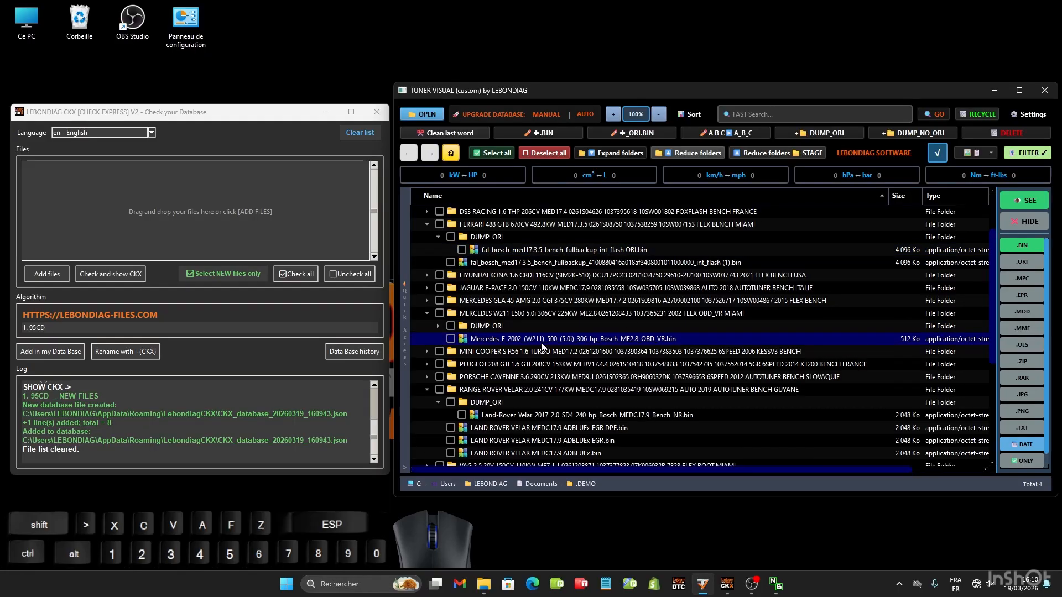
{"action": "left_click_drag", "start_coordinate": [529, 344], "coordinate": [492, 326]}
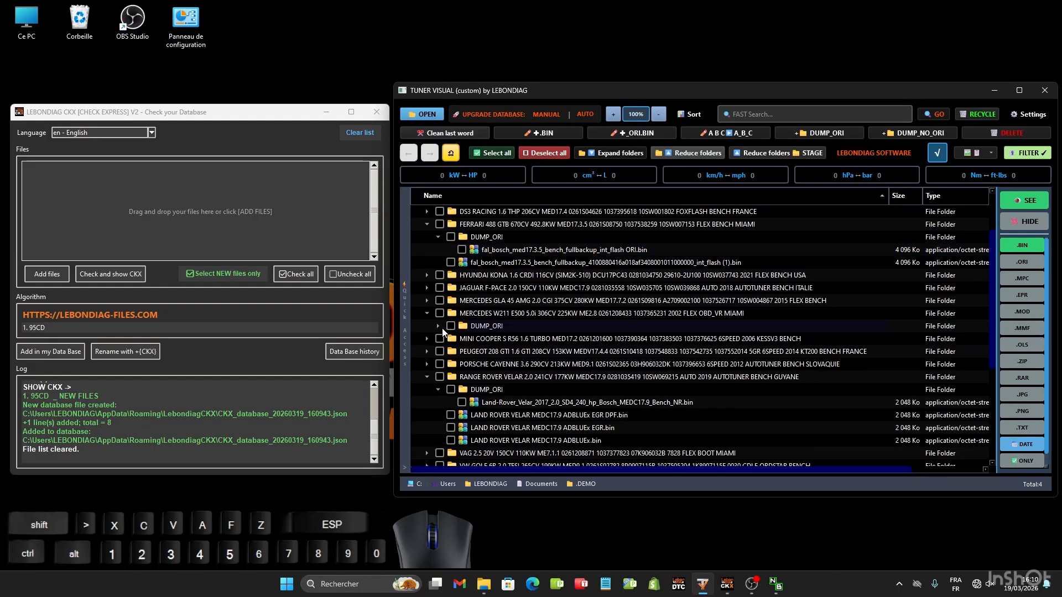
{"action": "left_click", "coordinate": [637, 134]}
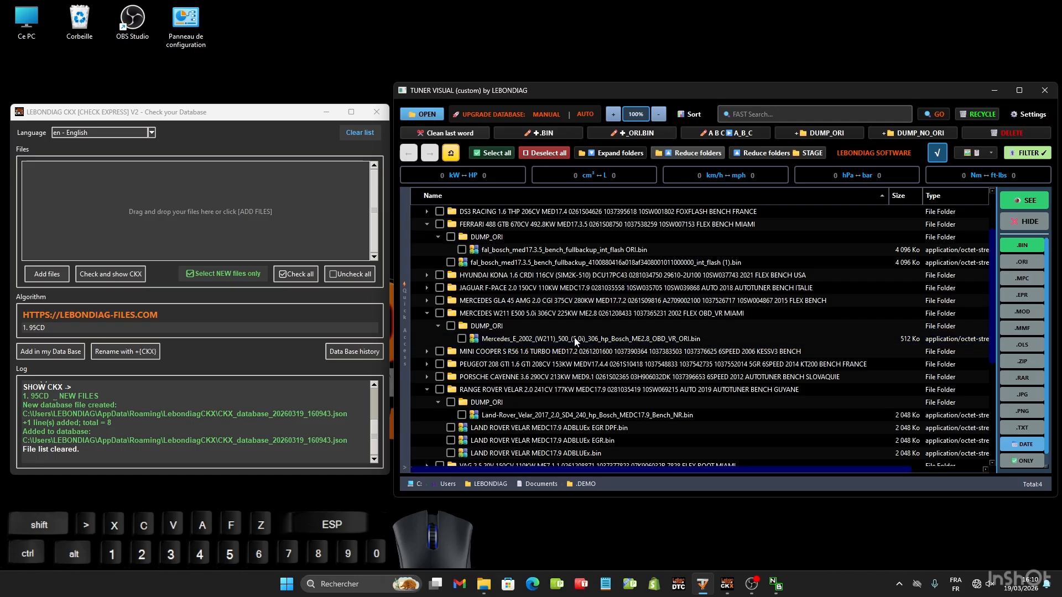
- Load the Mercedes W211 and Ferrari 488 ORI files into the checker and compute their CKX checksums
{"action": "left_click_drag", "start_coordinate": [574, 338], "coordinate": [151, 183]}
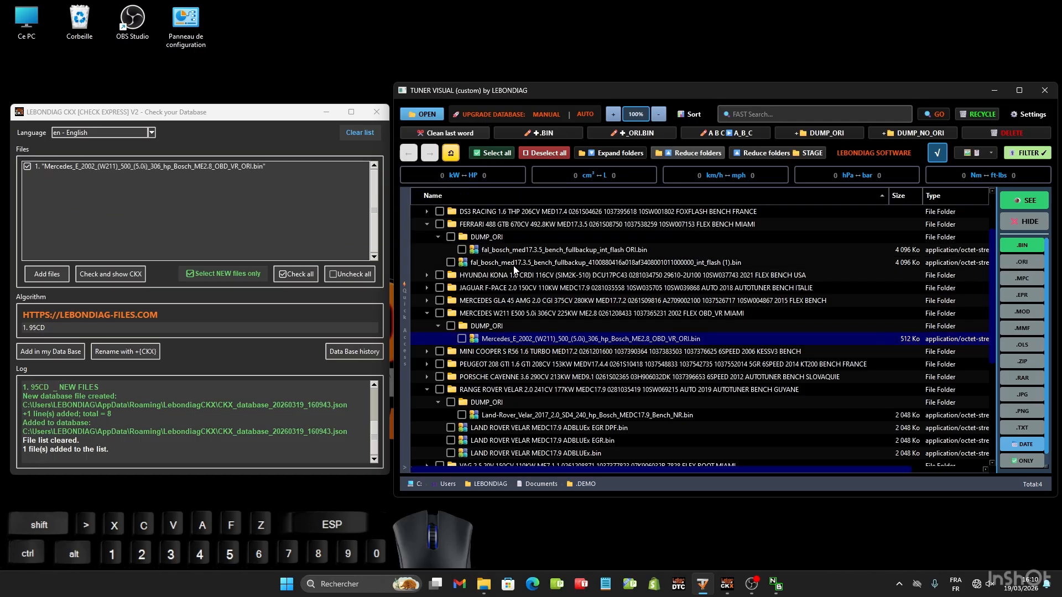
{"action": "left_click_drag", "start_coordinate": [529, 249], "coordinate": [116, 230]}
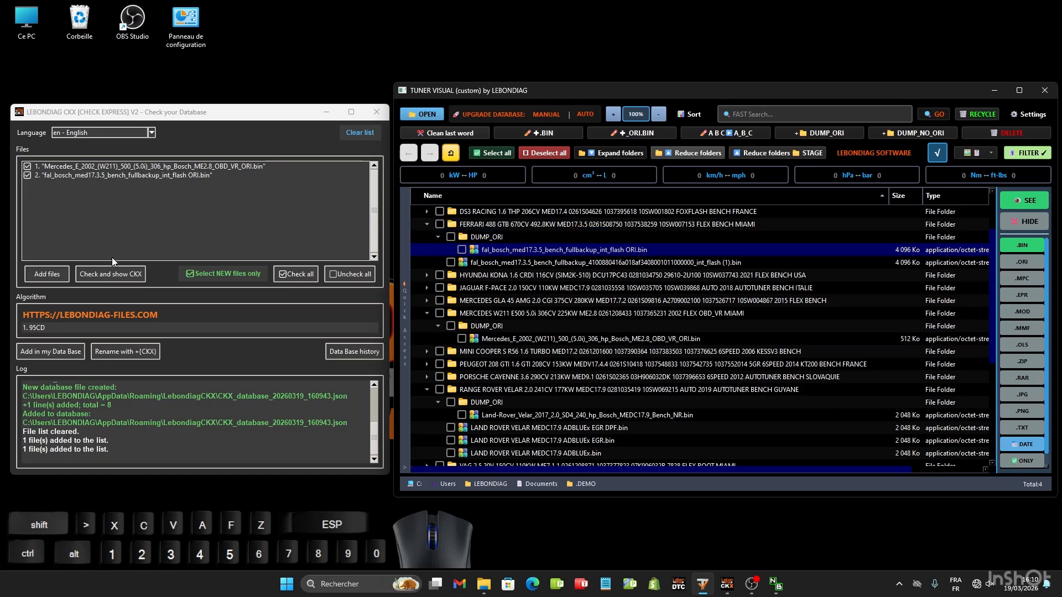
{"action": "left_click", "coordinate": [94, 272]}
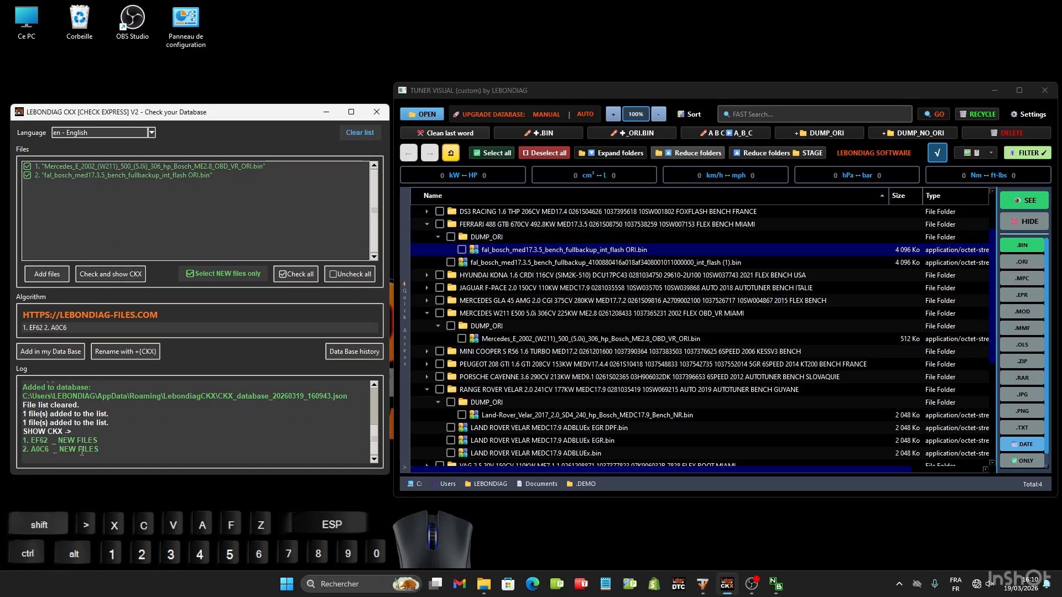
- Add both files to the database with shared options: choice ORI, protocol BENCH and tool FLEX
{"action": "left_click", "coordinate": [50, 352]}
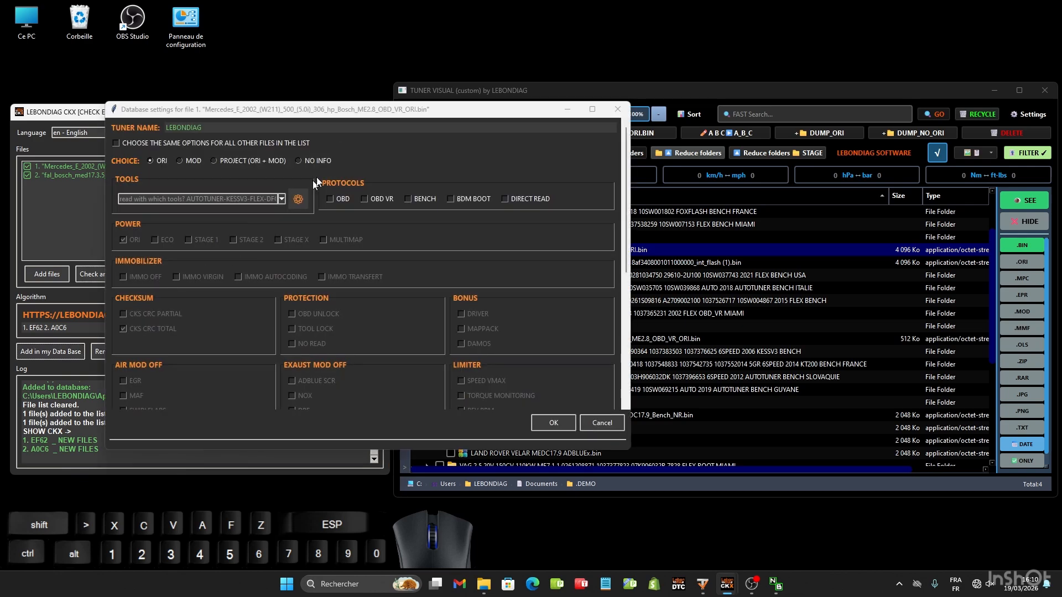
{"action": "left_click_drag", "start_coordinate": [408, 112], "coordinate": [355, 107]}
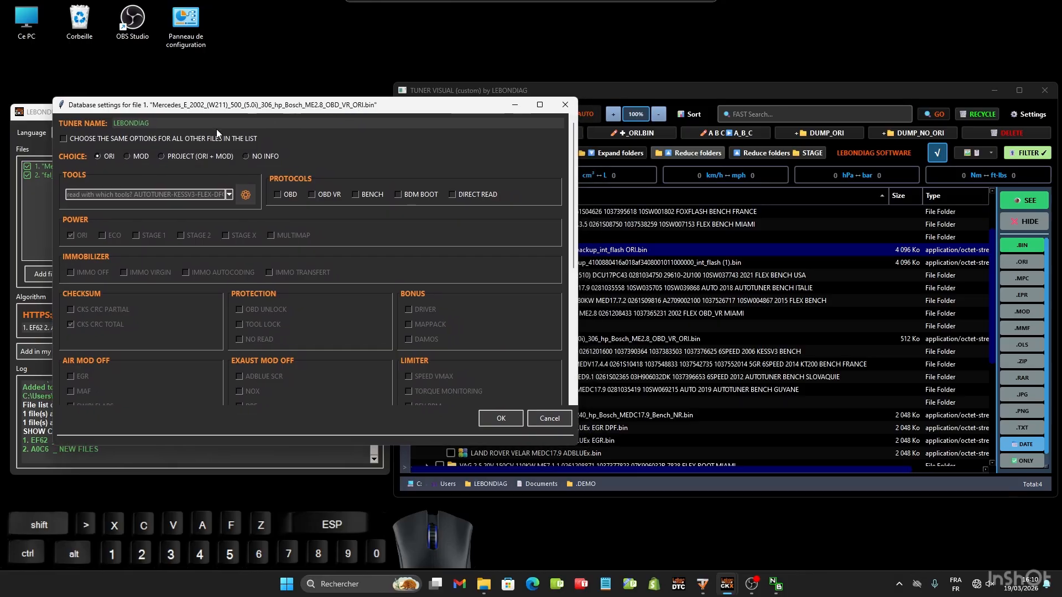
{"action": "left_click", "coordinate": [63, 139]}
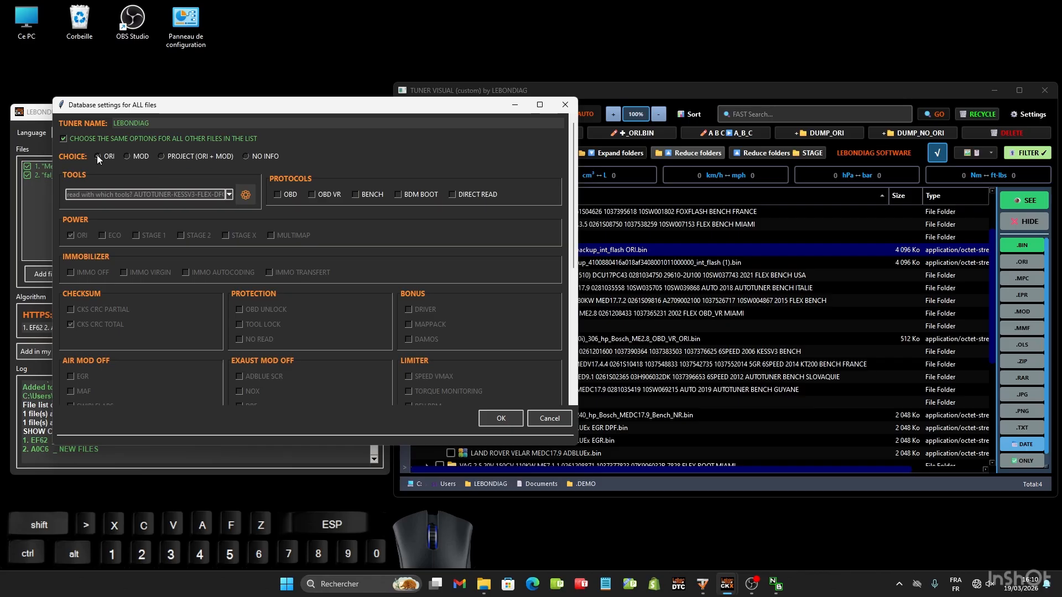
{"action": "left_click_drag", "start_coordinate": [389, 106], "coordinate": [448, 144]}
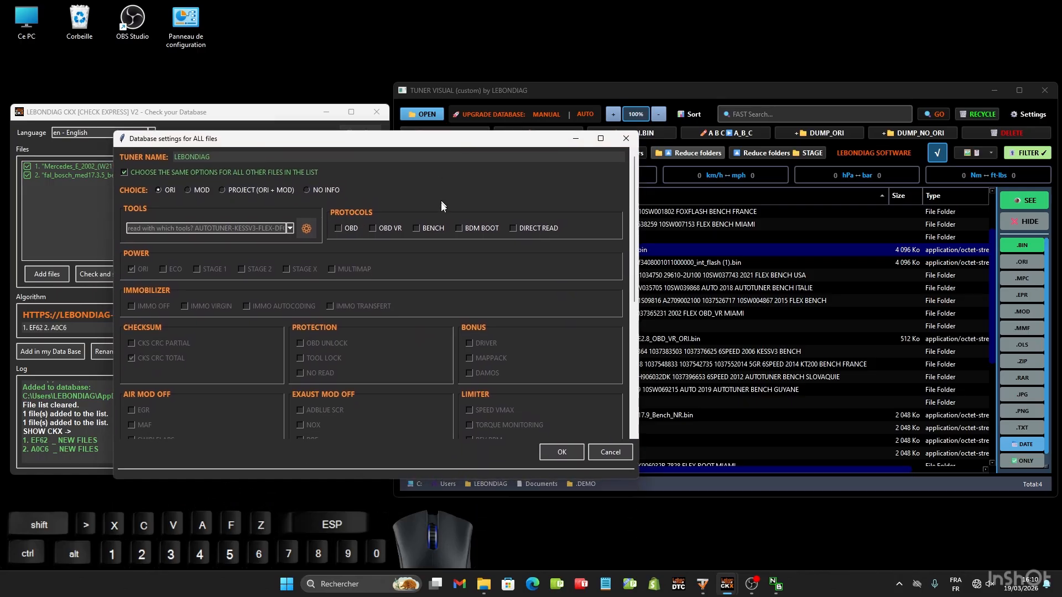
{"action": "left_click", "coordinate": [417, 227]}
{"action": "left_click", "coordinate": [290, 229]}
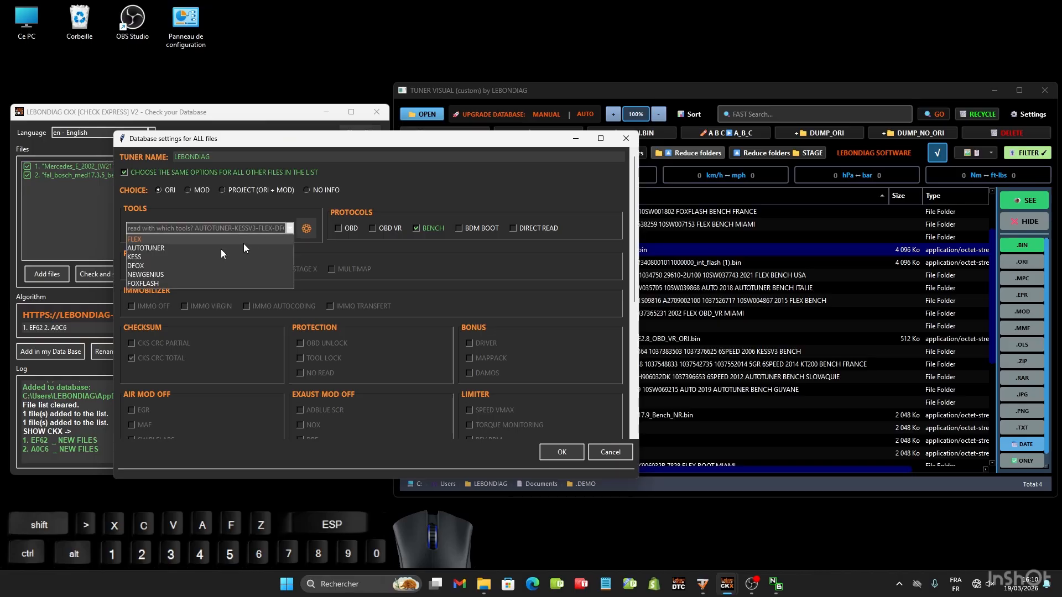
{"action": "left_click", "coordinate": [153, 240]}
{"action": "scroll", "coordinate": [371, 245], "scroll_direction": "down", "scroll_amount": 1}
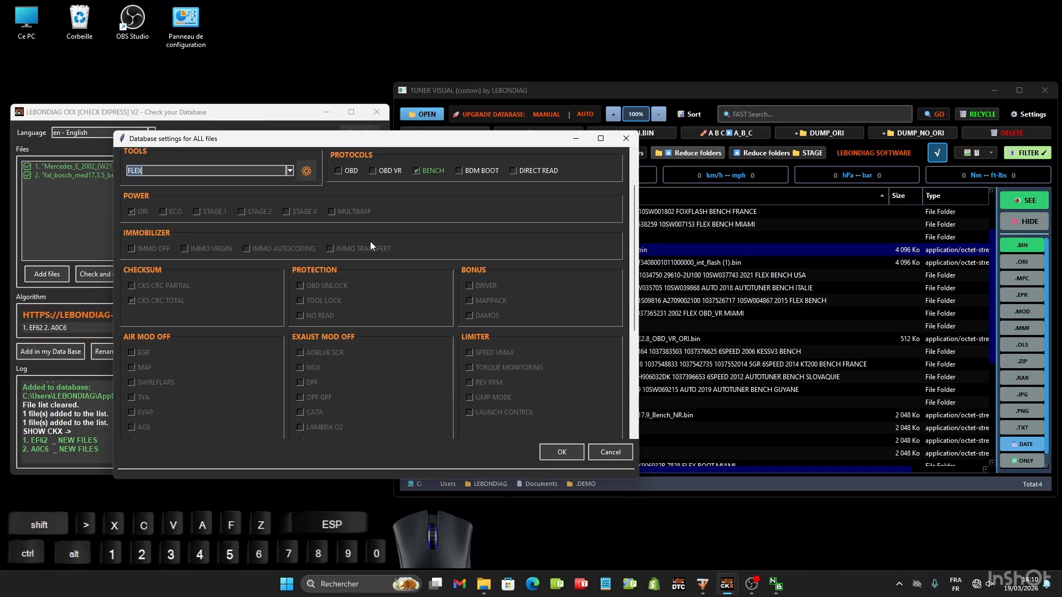
{"action": "scroll", "coordinate": [372, 245], "scroll_direction": "down", "scroll_amount": 3}
{"action": "left_click", "coordinate": [556, 453]}
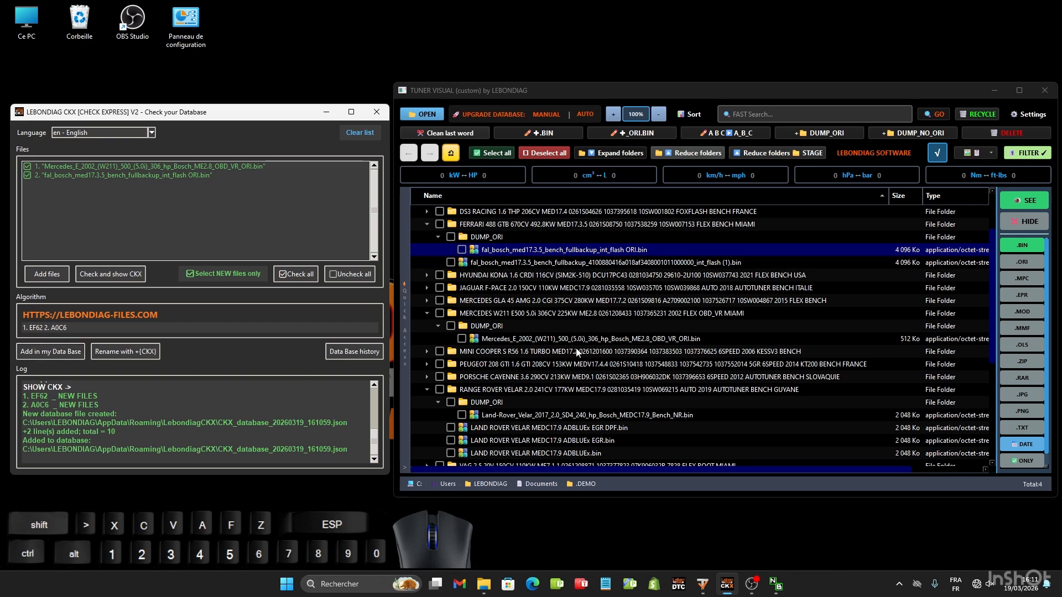
- Replace the checker's file list with ORI_OBD_VR.bin from the VW POLO GTI folder and check its CKX against the database
{"action": "scroll", "coordinate": [577, 352], "scroll_direction": "down", "scroll_amount": 5}
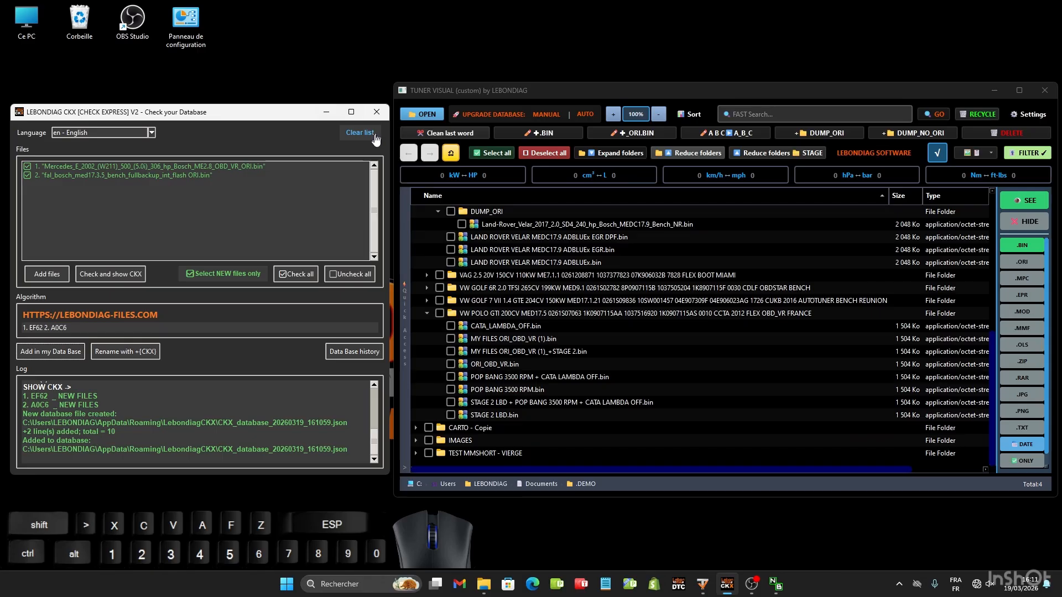
{"action": "left_click", "coordinate": [376, 136]}
{"action": "left_click", "coordinate": [493, 365]}
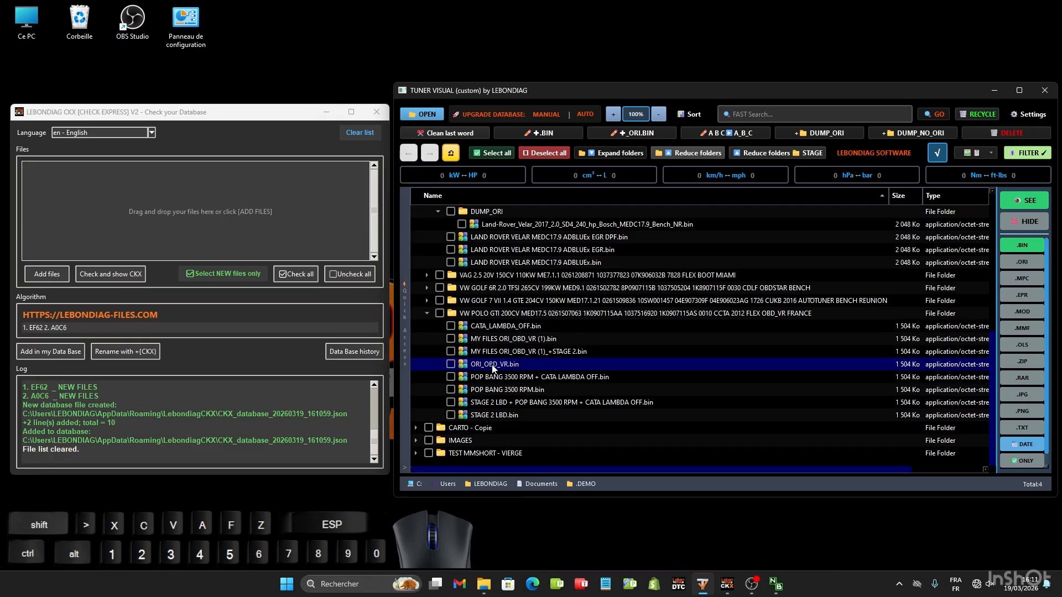
{"action": "left_click_drag", "start_coordinate": [494, 366], "coordinate": [153, 172]}
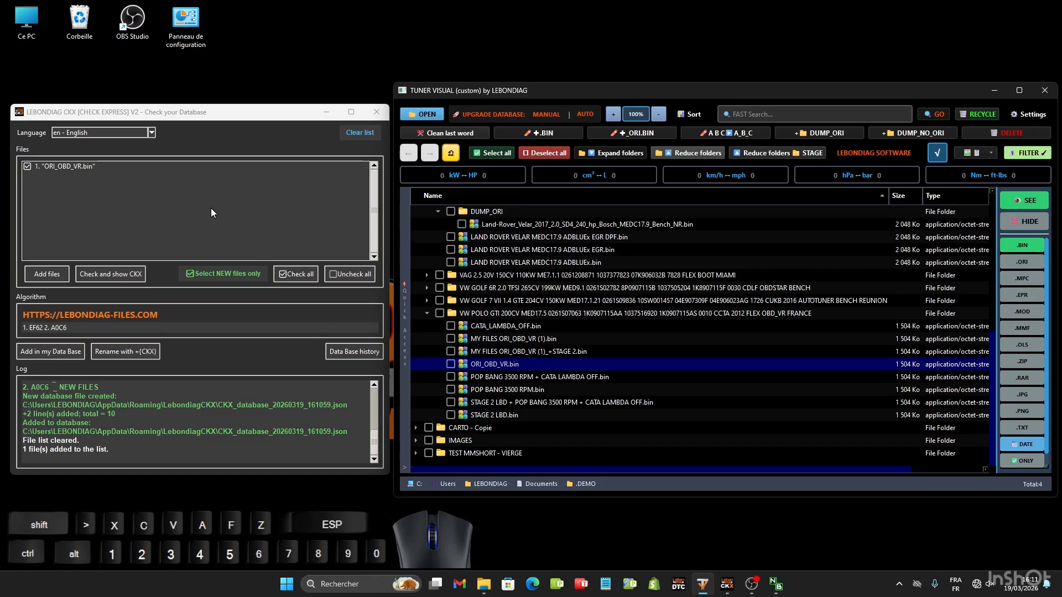
{"action": "left_click", "coordinate": [113, 275]}
{"action": "mouse_move", "coordinate": [141, 449]}
{"action": "left_mouse_down"}
{"action": "mouse_move", "coordinate": [22, 448]}
{"action": "mouse_move", "coordinate": [156, 453]}
{"action": "left_mouse_up"}
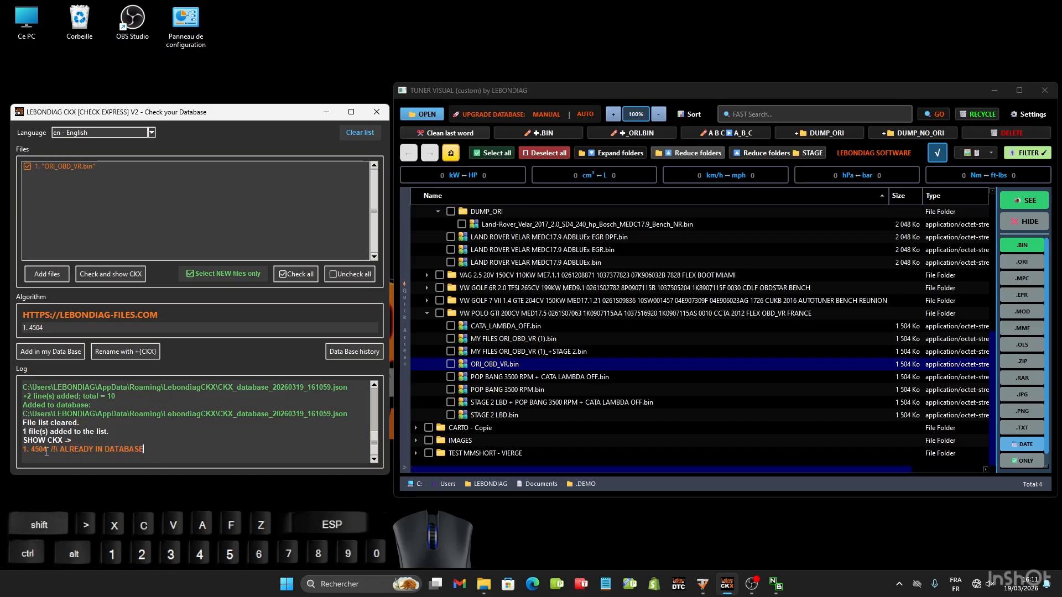
- Copy the checksum 4504, search the database history for it, and examine the matching entry's file path
{"action": "left_click_drag", "start_coordinate": [46, 328], "coordinate": [30, 330]}
{"action": "key", "text": "ctrl+c"}
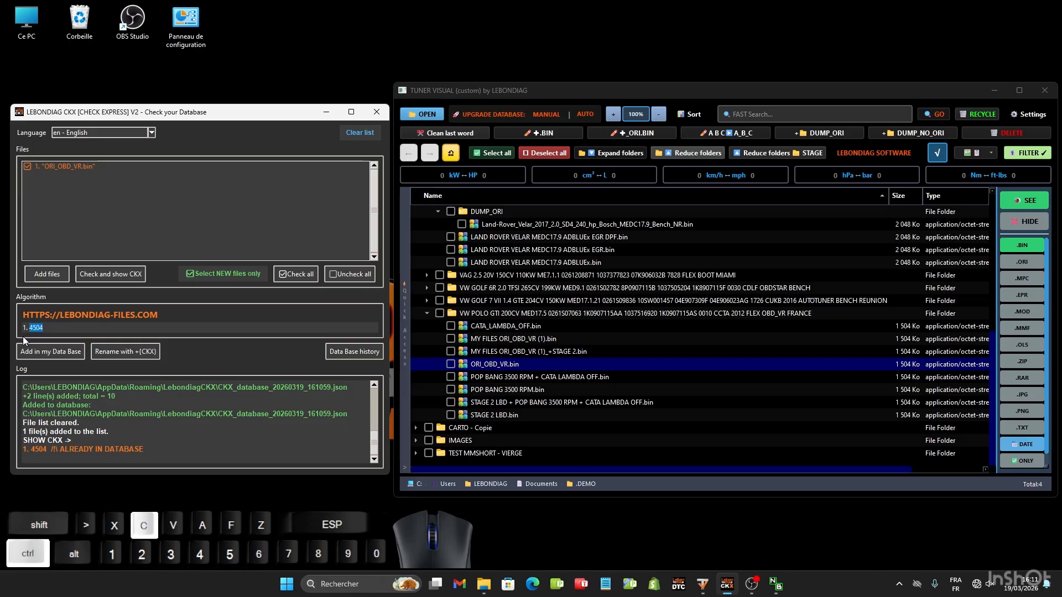
{"action": "left_click", "coordinate": [347, 352]}
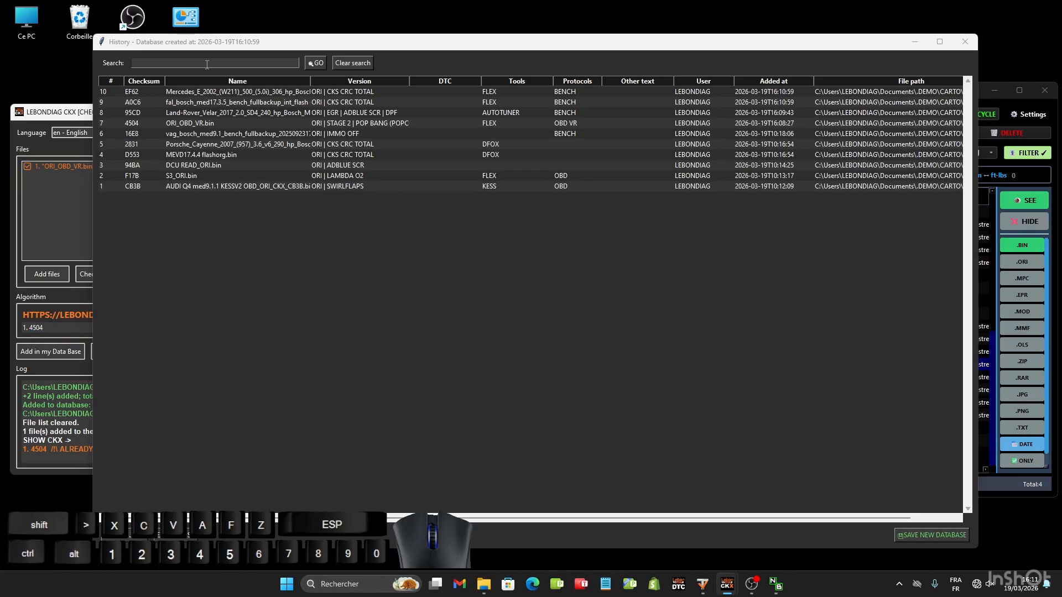
{"action": "left_click", "coordinate": [207, 64]}
{"action": "key", "text": "ctrl+v"}
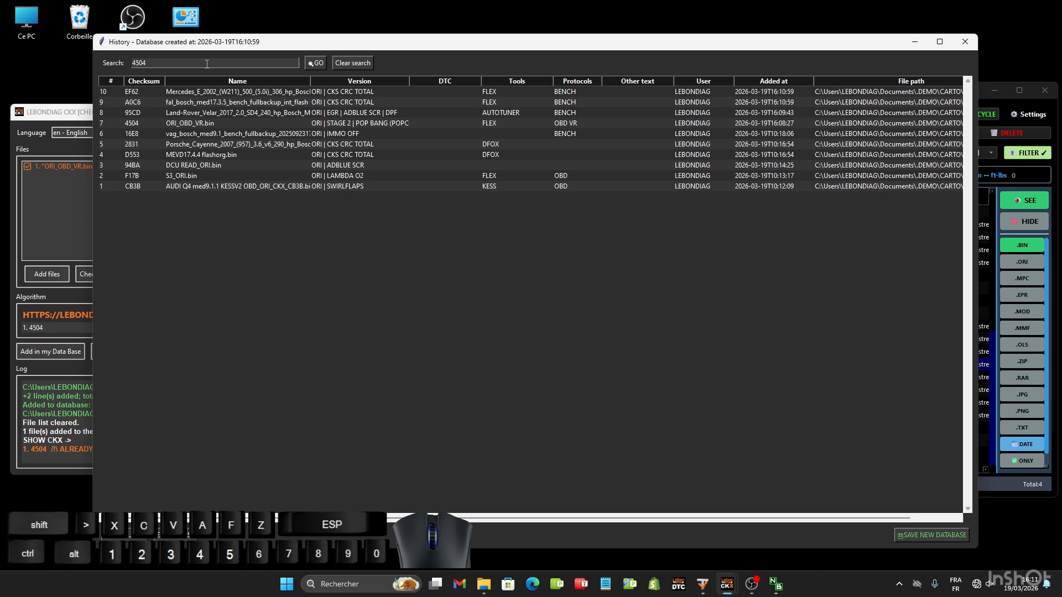
{"action": "left_click", "coordinate": [318, 63]}
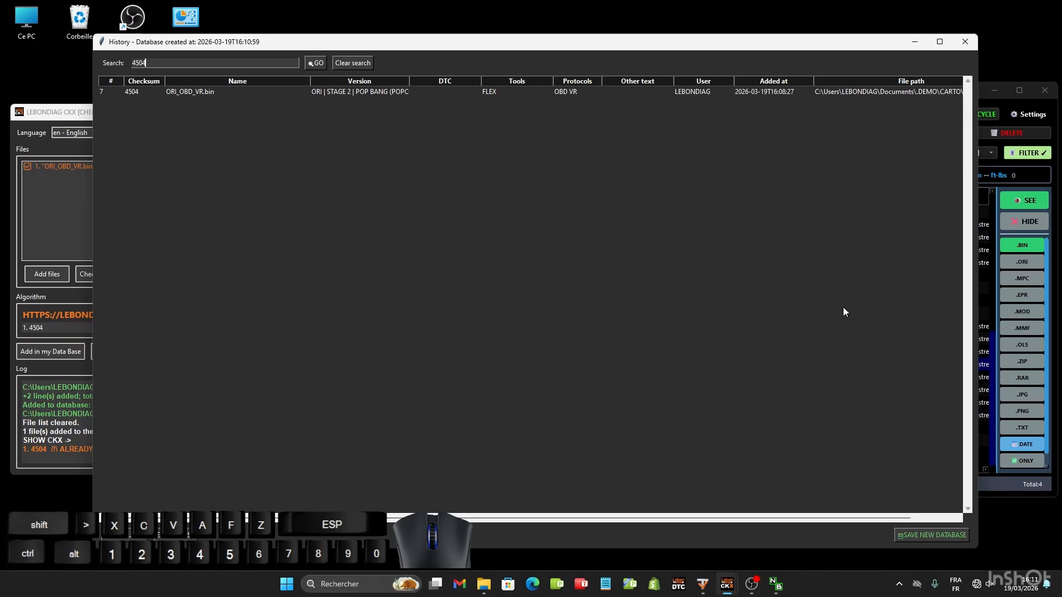
{"action": "left_click_drag", "start_coordinate": [816, 91], "coordinate": [845, 91]}
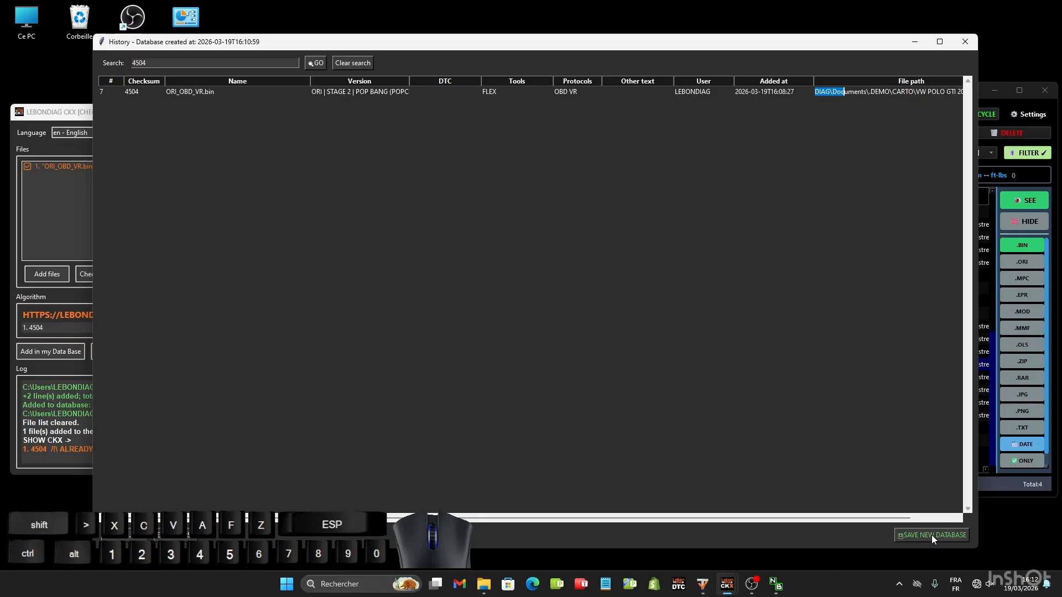
{"action": "left_click", "coordinate": [963, 43]}
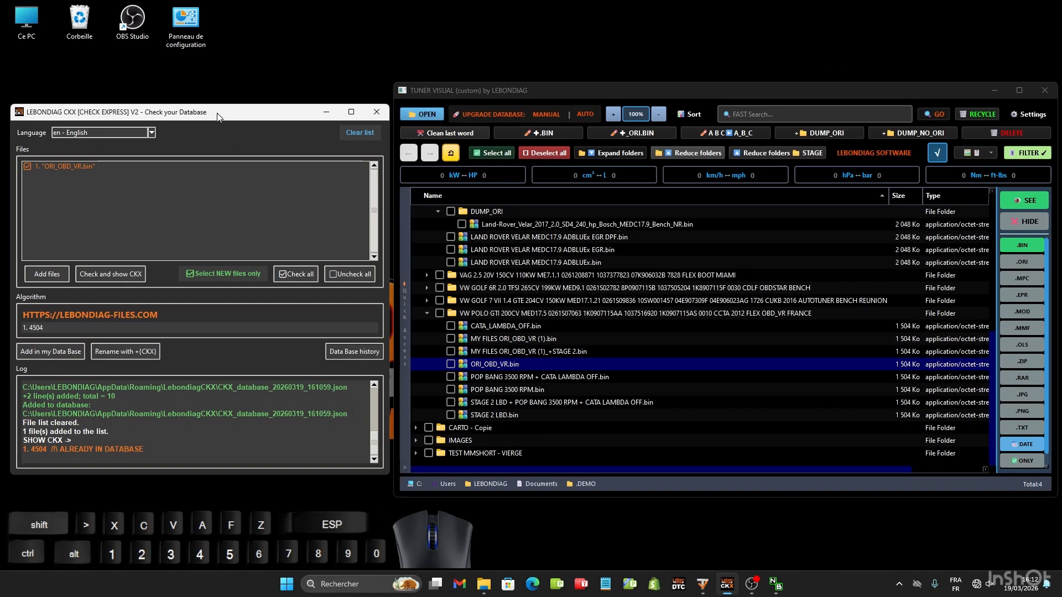
- Rename the Polo's ORI_OBD_VR.bin with its CKX checksum appended, as ORI_OBD_VR_CKX_4504.bin
{"action": "left_click", "coordinate": [497, 381]}
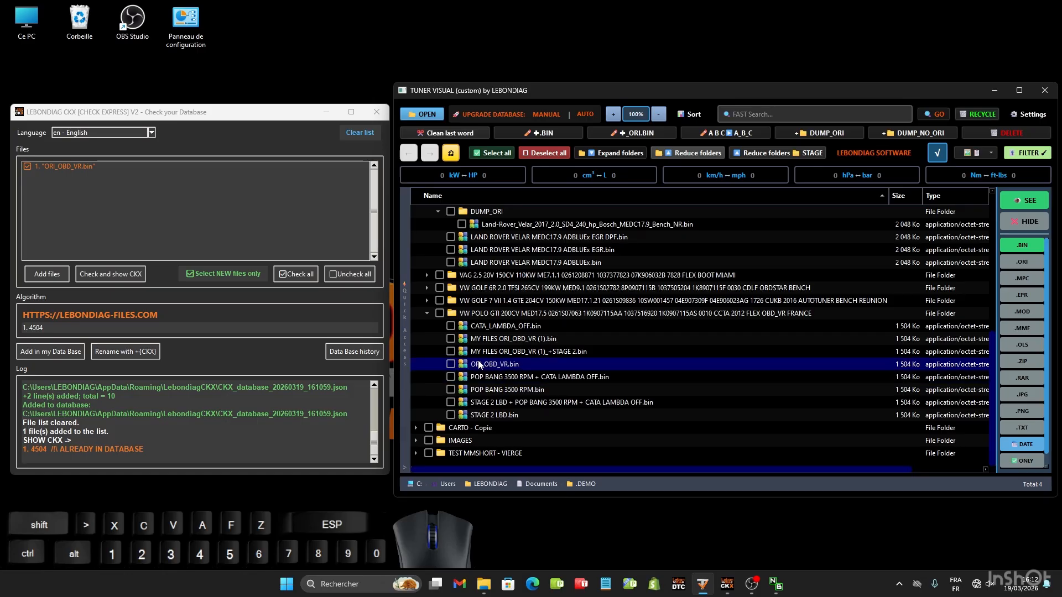
{"action": "left_click", "coordinate": [112, 353]}
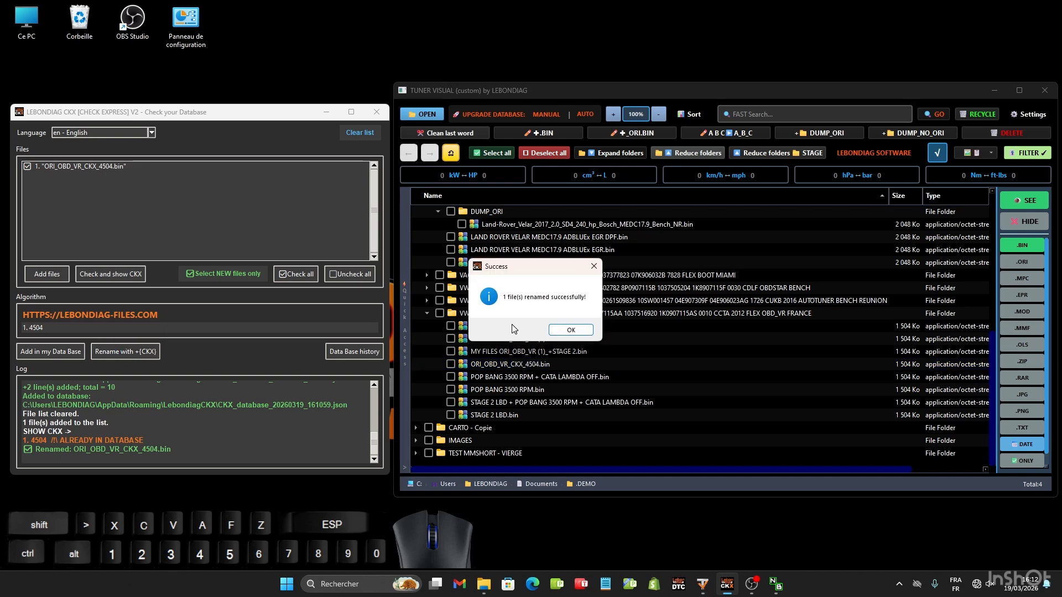
{"action": "left_click", "coordinate": [583, 330]}
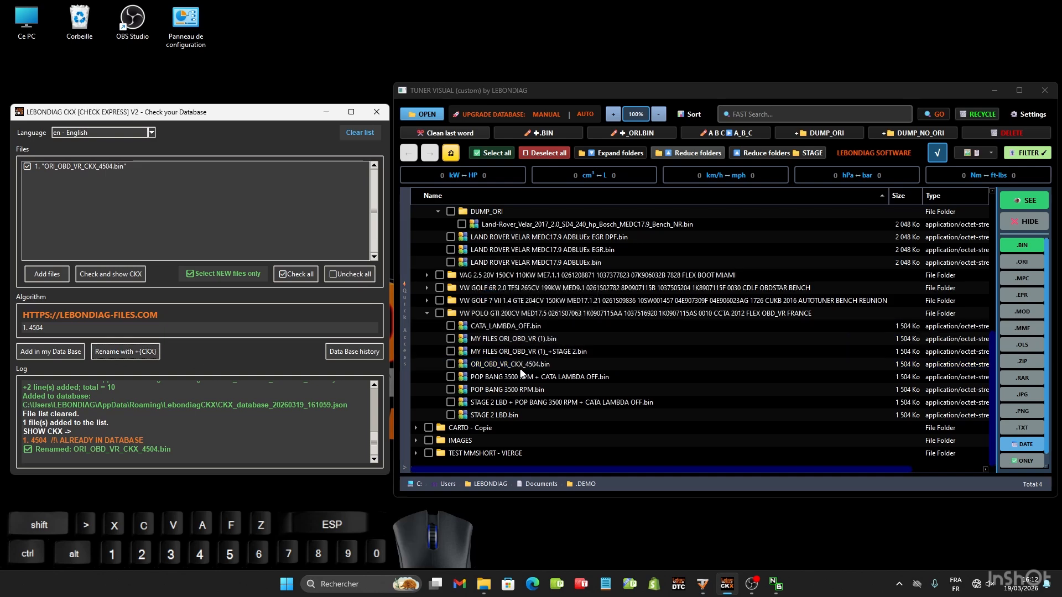
{"action": "left_click", "coordinate": [531, 365]}
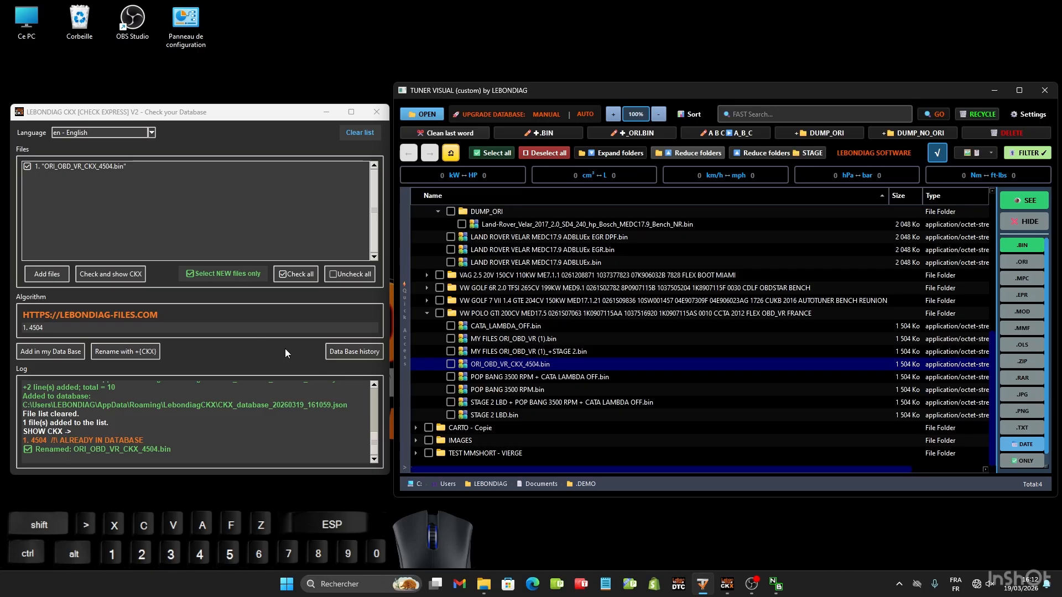
{"action": "left_click", "coordinate": [99, 116]}
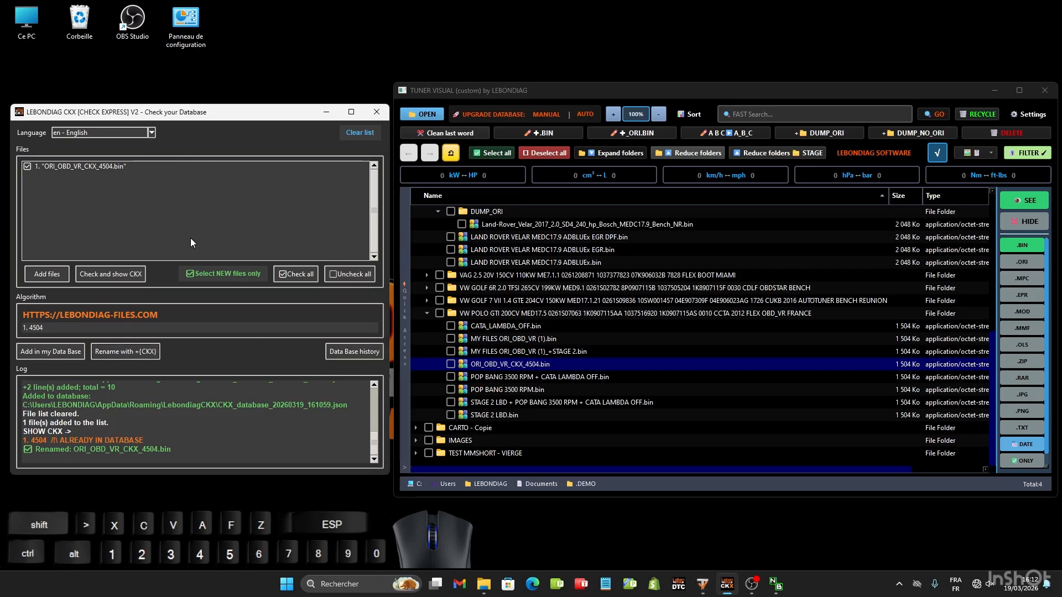